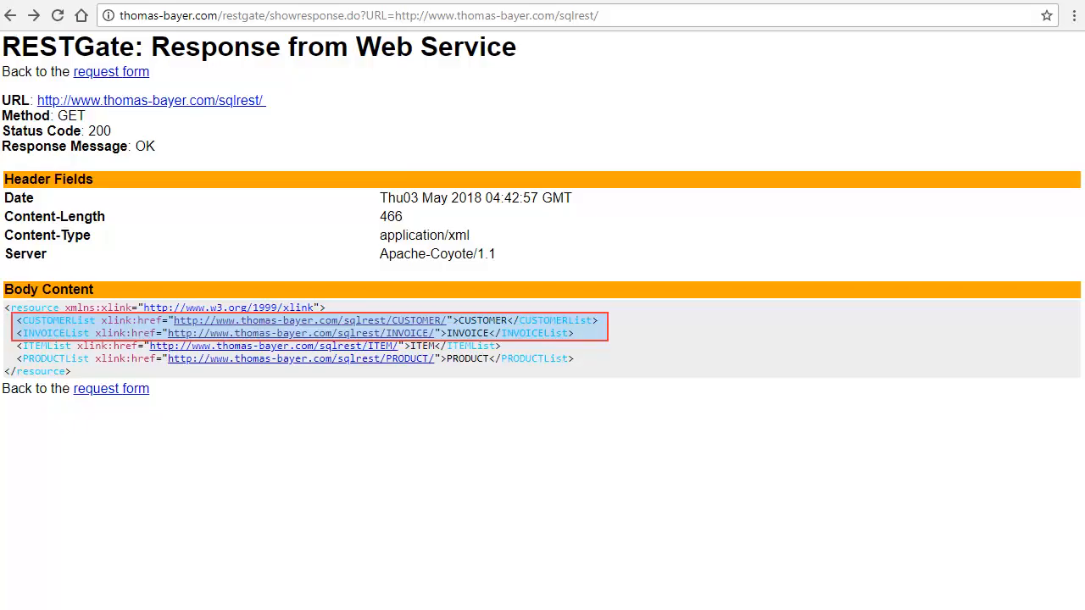
Send a GET request for a single customer record by appending its customer ID to the CUSTOMER resource URL
{"action": "left_click", "coordinate": [351, 321]}
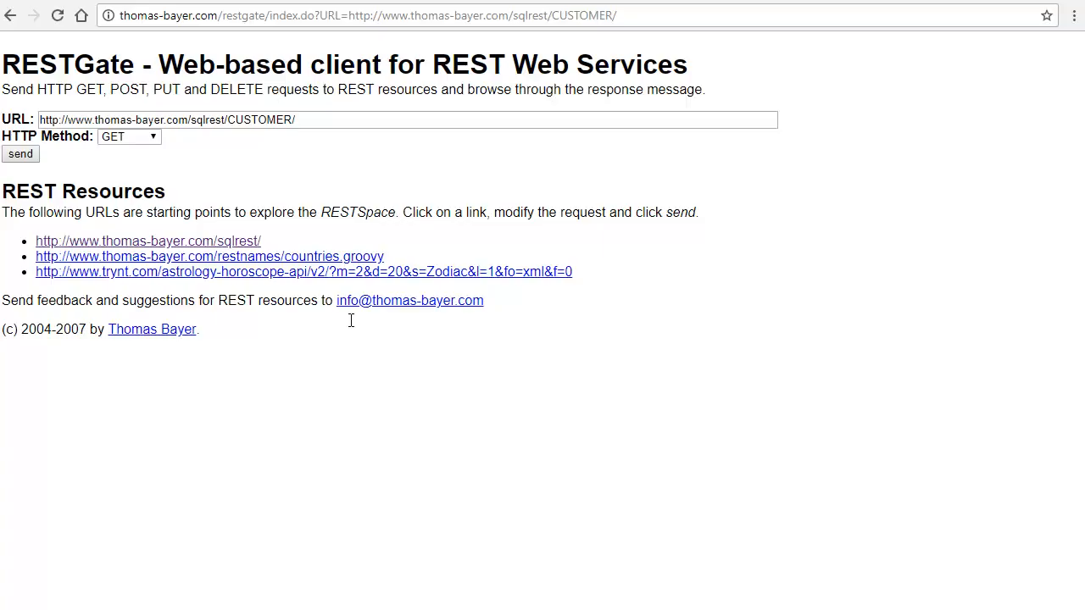
{"action": "left_click", "coordinate": [313, 119]}
{"action": "type", "text": "23"}
{"action": "left_click", "coordinate": [25, 155]}
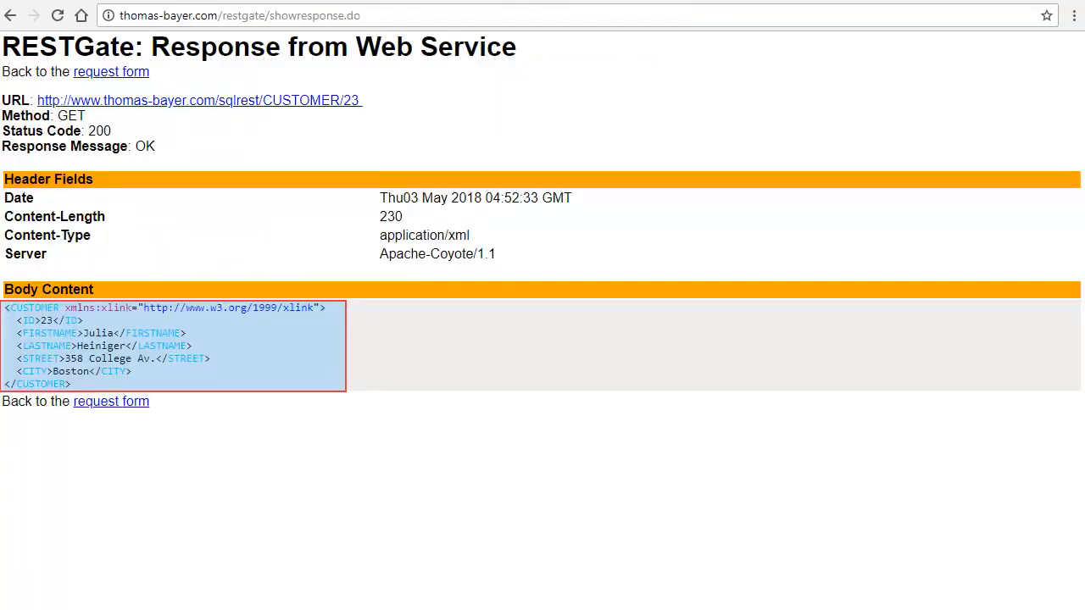
Return to the sqlrest resource list and send a GET request for INVOICE record 12
{"action": "left_click", "coordinate": [8, 17]}
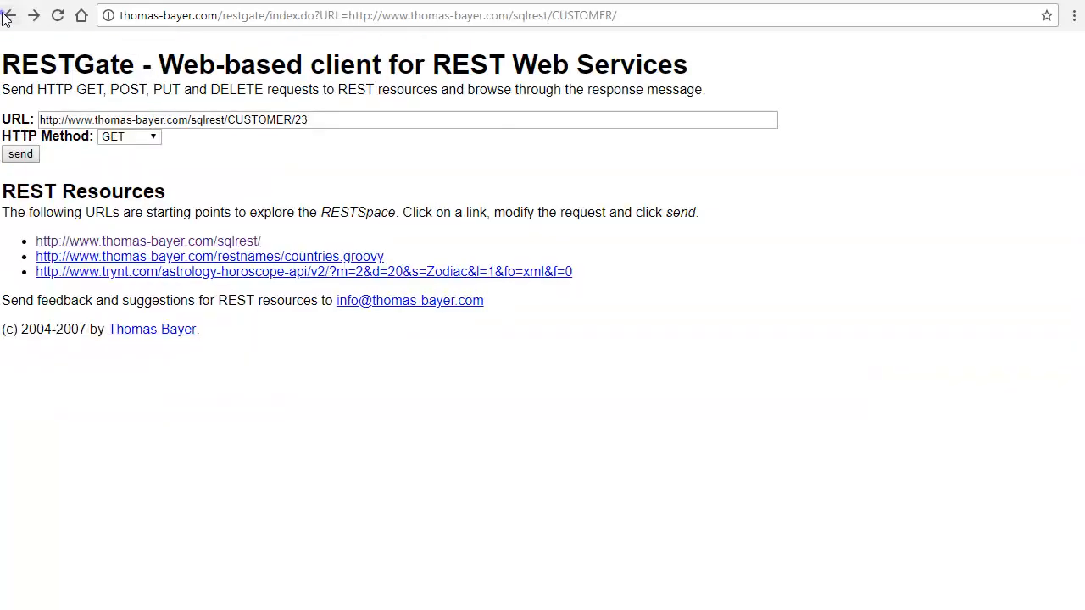
{"action": "left_click", "coordinate": [9, 17]}
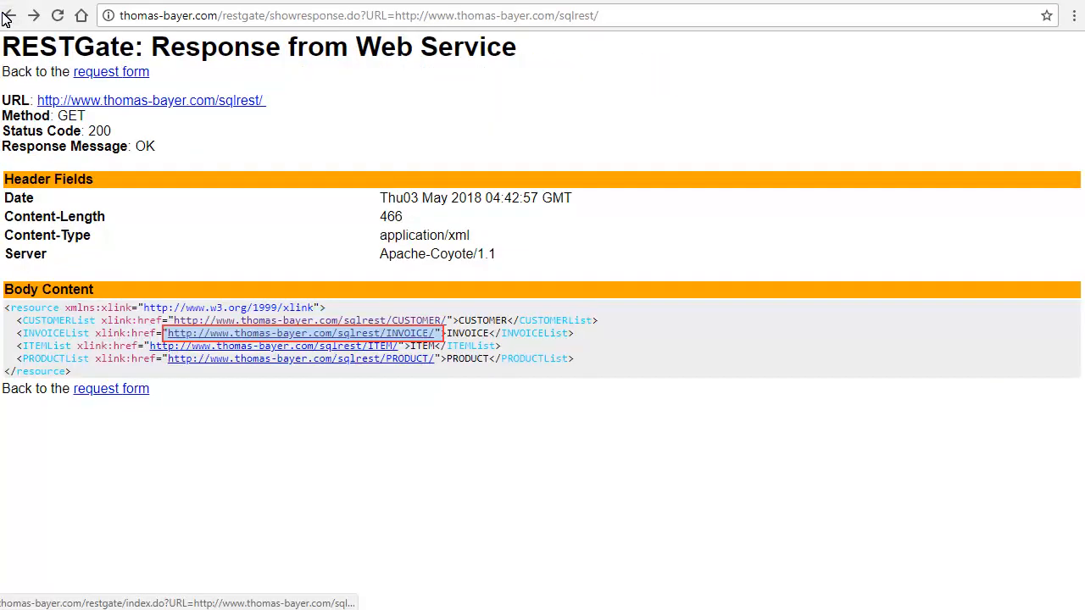
{"action": "left_click", "coordinate": [361, 333]}
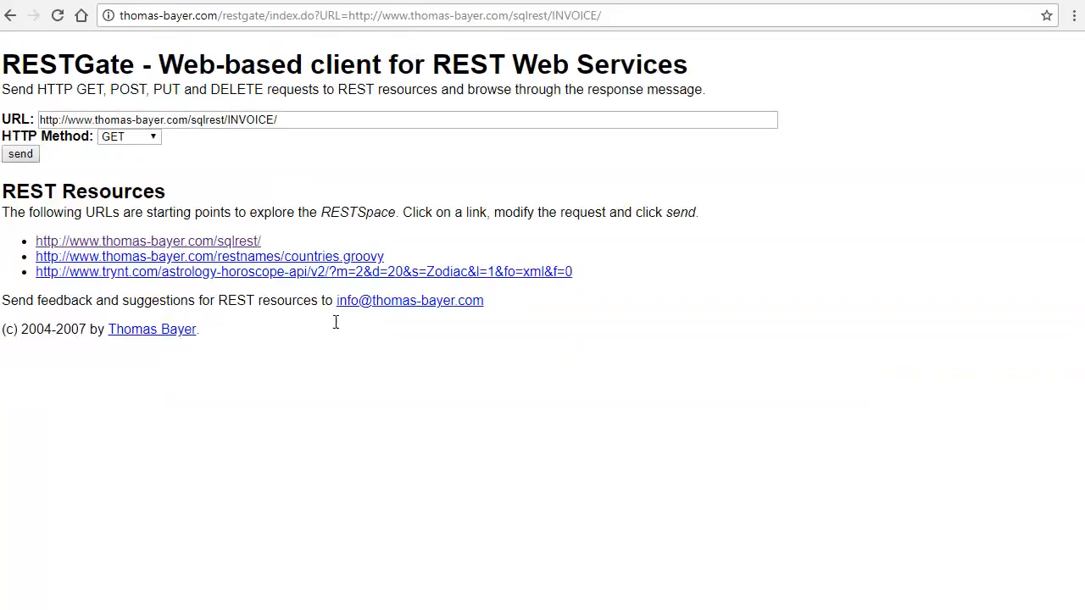
{"action": "left_click", "coordinate": [291, 119]}
{"action": "type", "text": "12"}
{"action": "left_click", "coordinate": [20, 154]}
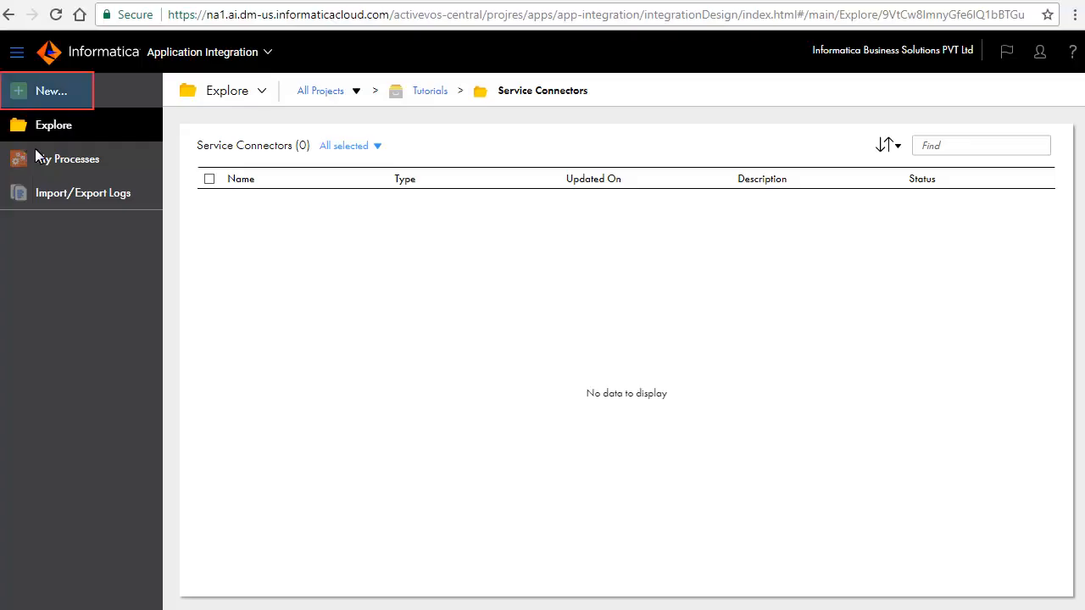
Create a service connector in Tutorials\Service Connectors and name it Thomas Bayer
{"action": "left_click", "coordinate": [58, 96]}
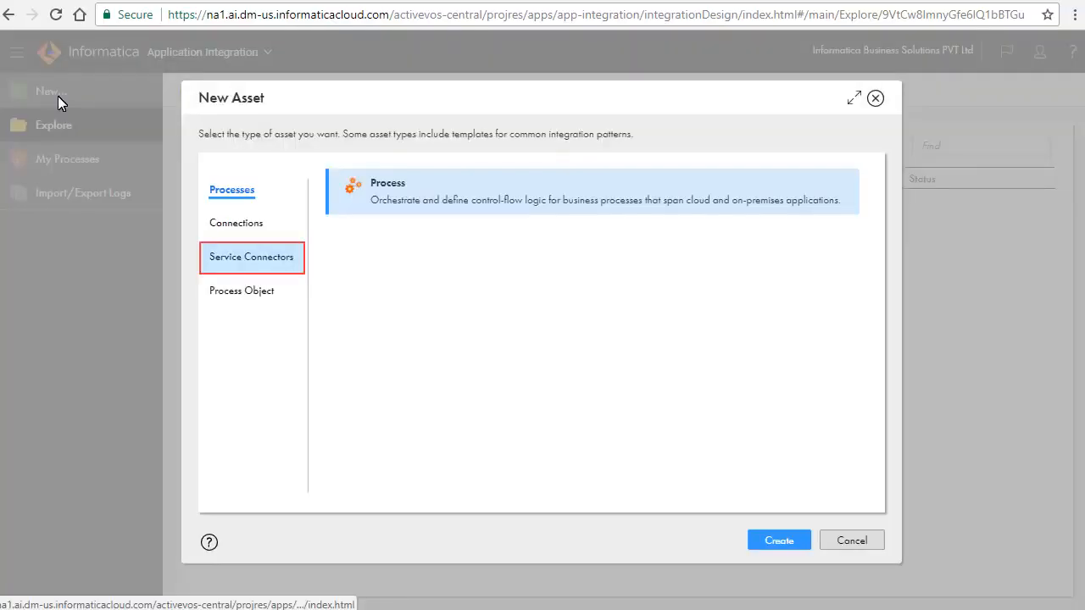
{"action": "left_click", "coordinate": [236, 258]}
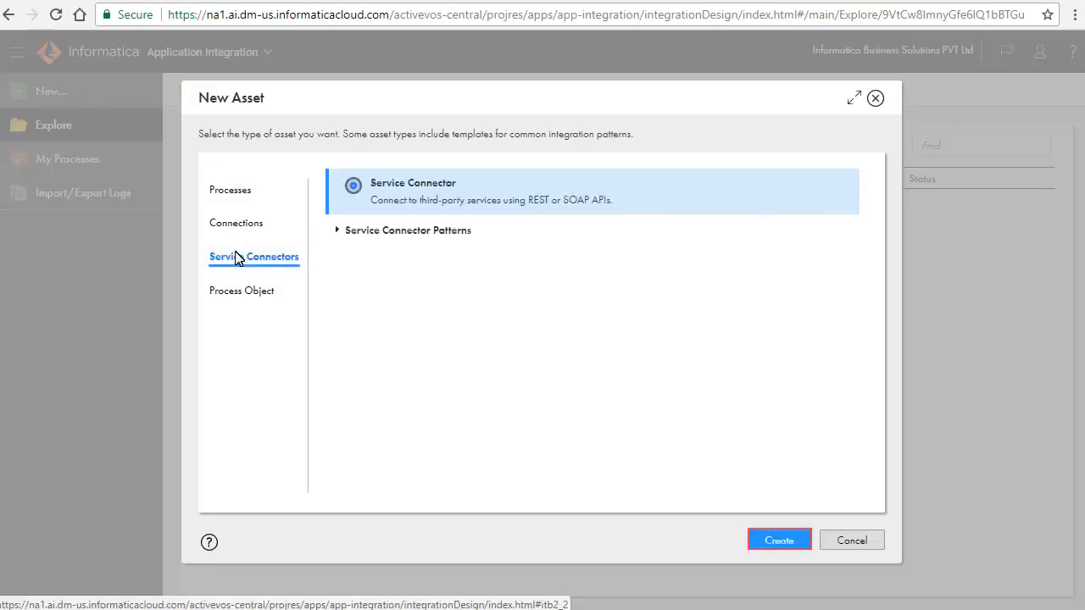
{"action": "left_click", "coordinate": [769, 539]}
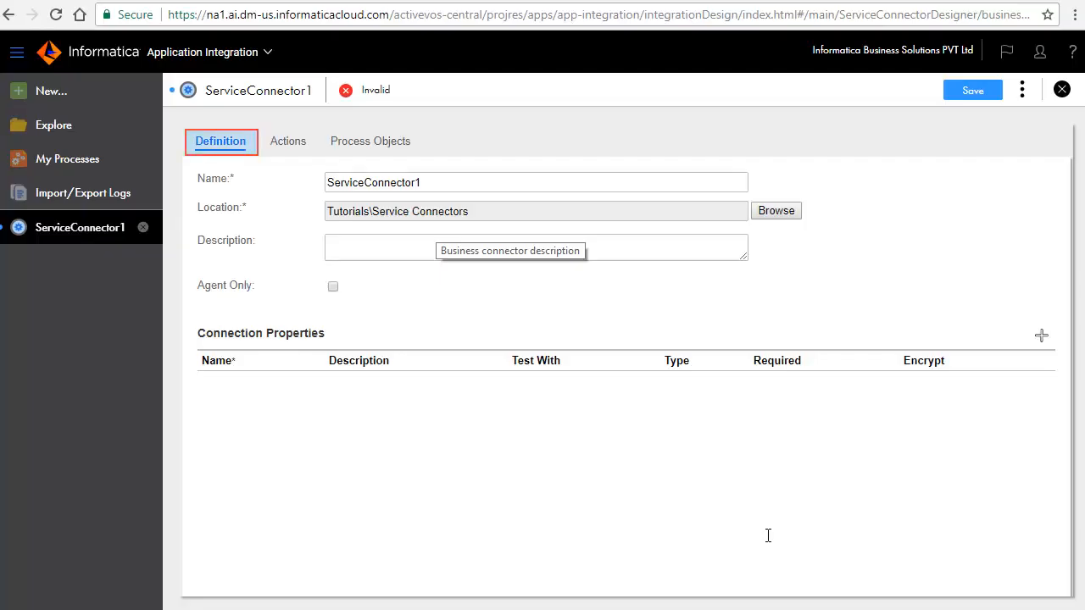
{"action": "double_click", "coordinate": [364, 182]}
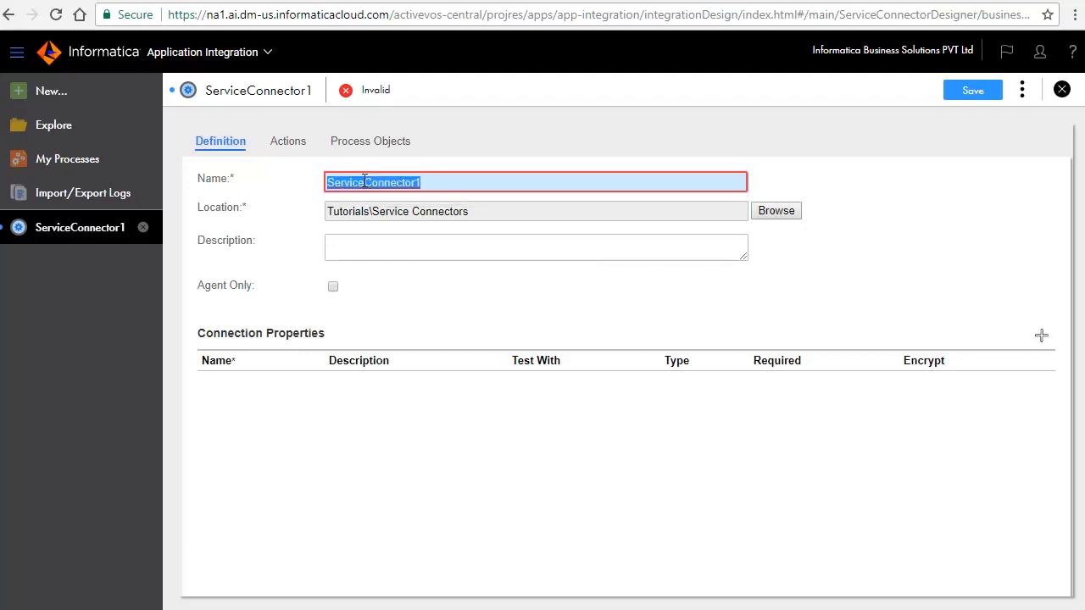
{"action": "type", "text": "Thomas B"}
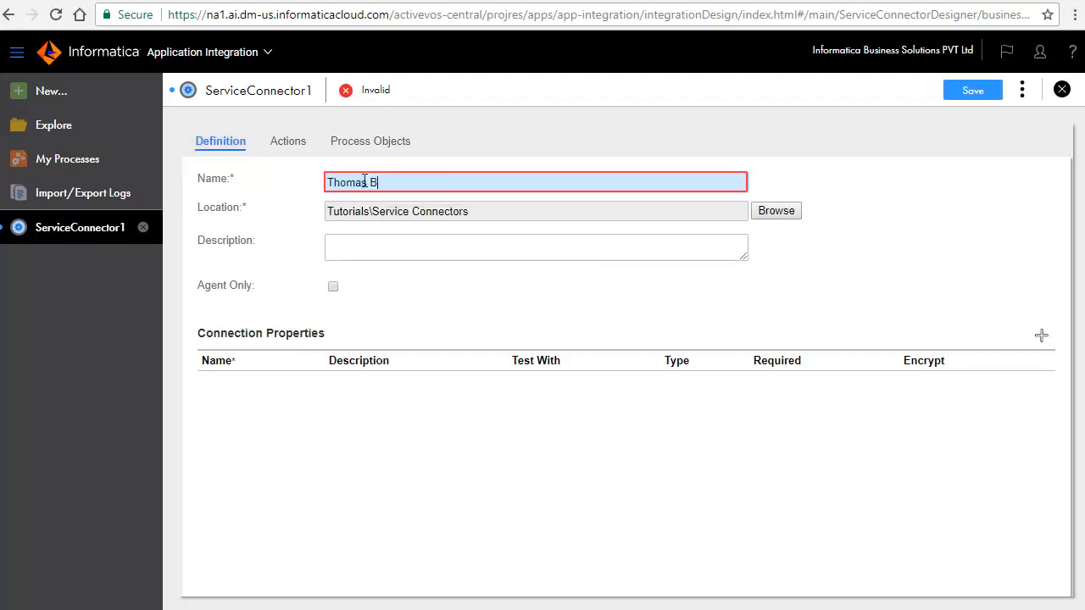
{"action": "type", "text": "ayer"}
Name the connector's untitled action getInvoice and set its category to Thomas Bayer
{"action": "left_click", "coordinate": [290, 142]}
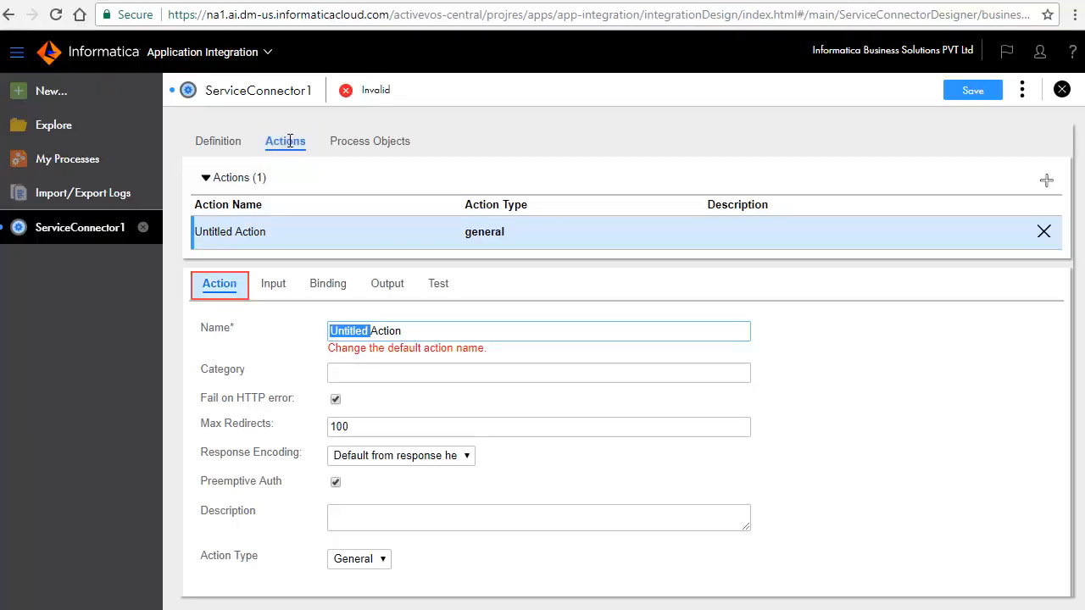
{"action": "triple_click", "coordinate": [348, 332]}
{"action": "type", "text": "getInvoice"}
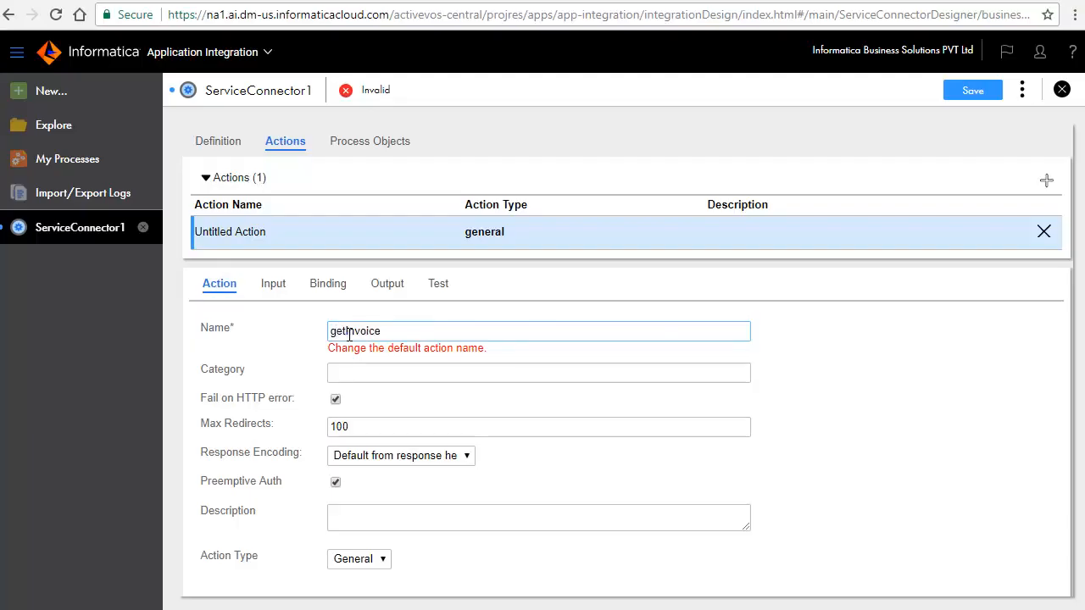
{"action": "left_click", "coordinate": [393, 376]}
{"action": "type", "text": "Thomas "}
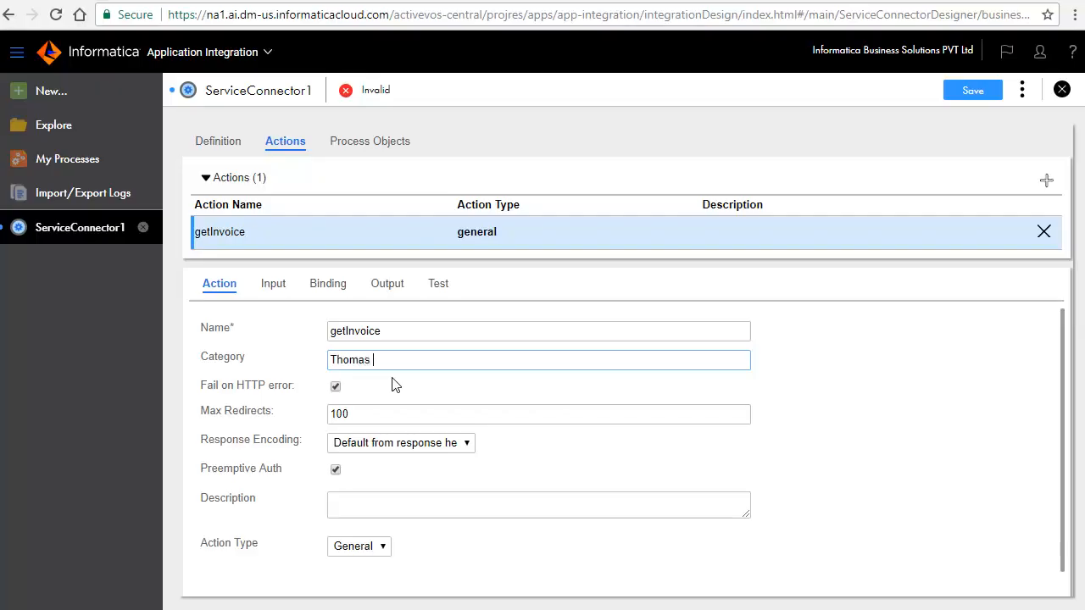
{"action": "type", "text": "Bayer"}
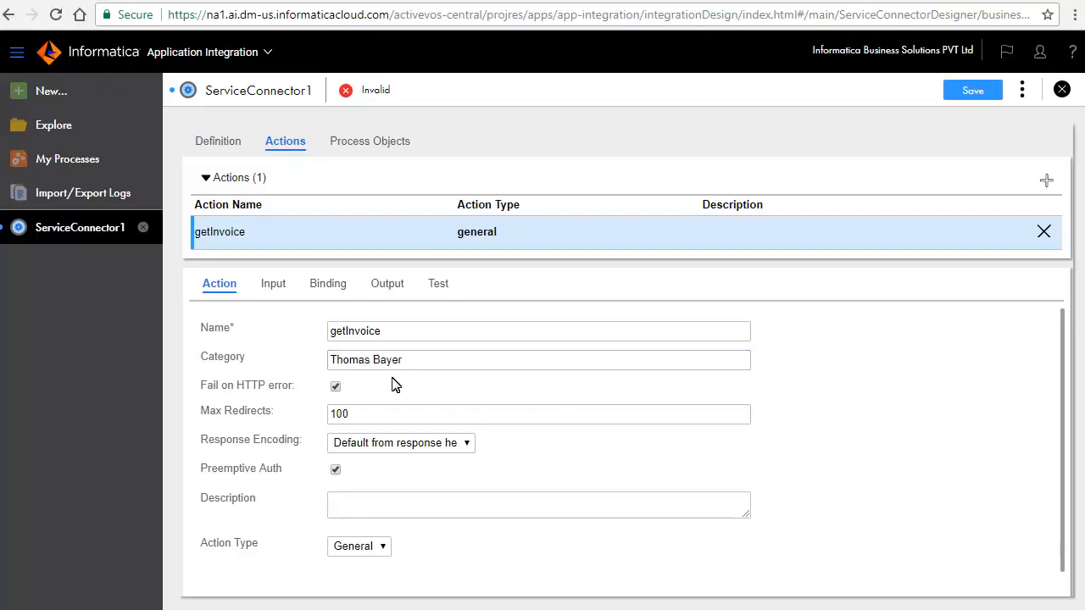
{"action": "left_click", "coordinate": [268, 287]}
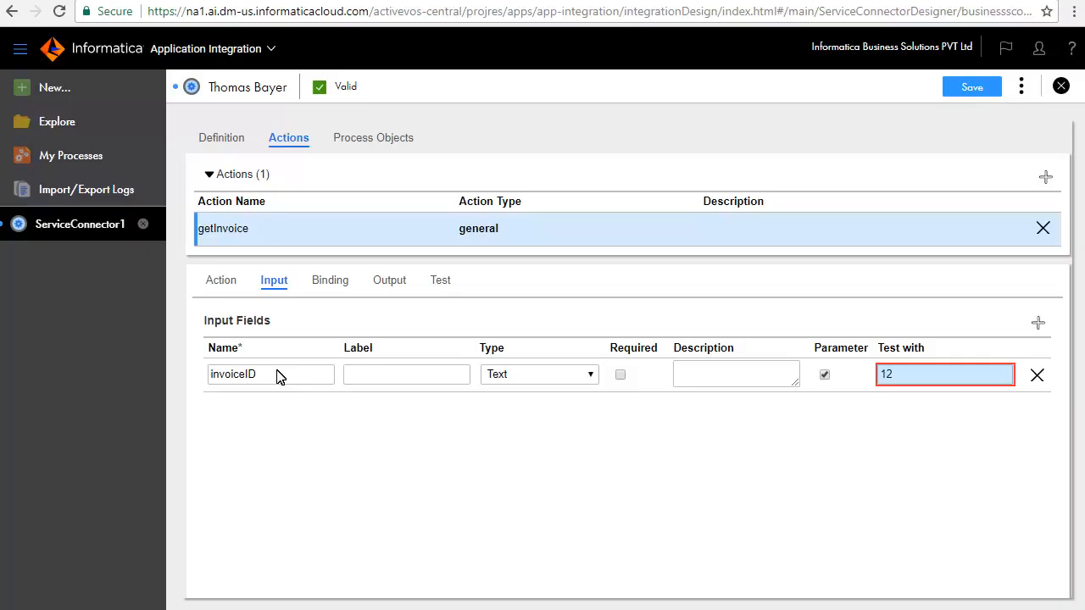
{"action": "left_click", "coordinate": [329, 280]}
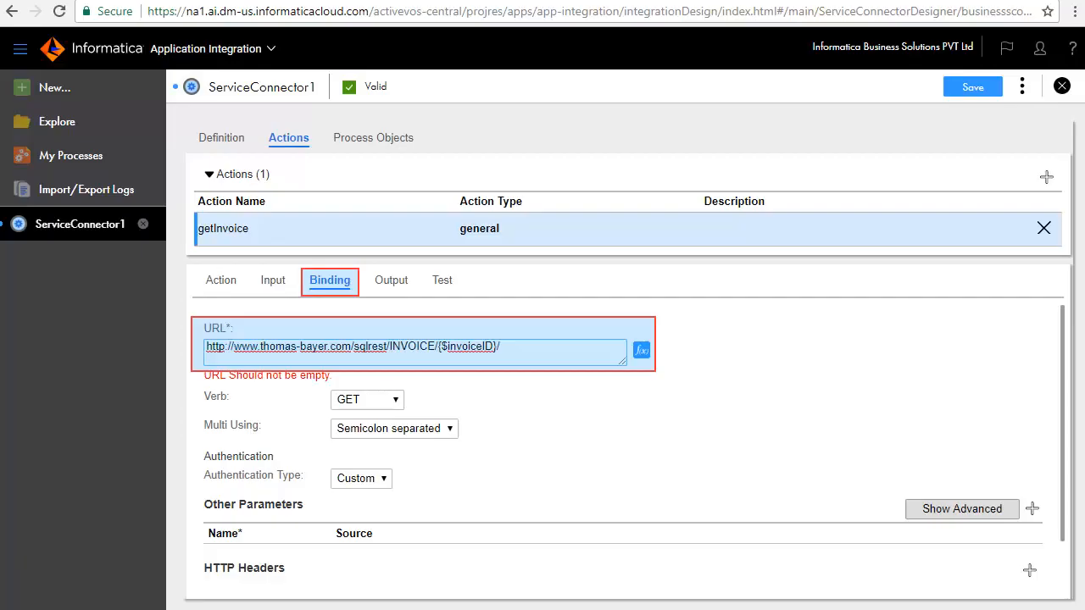
Add Text outputs ID, CUSTOMERID and TOTAL from same-named properties, responseCode from HTTP Response Status Code, and responseCodeXQuery from expression $ResponseStatusCode
{"action": "left_click", "coordinate": [407, 283]}
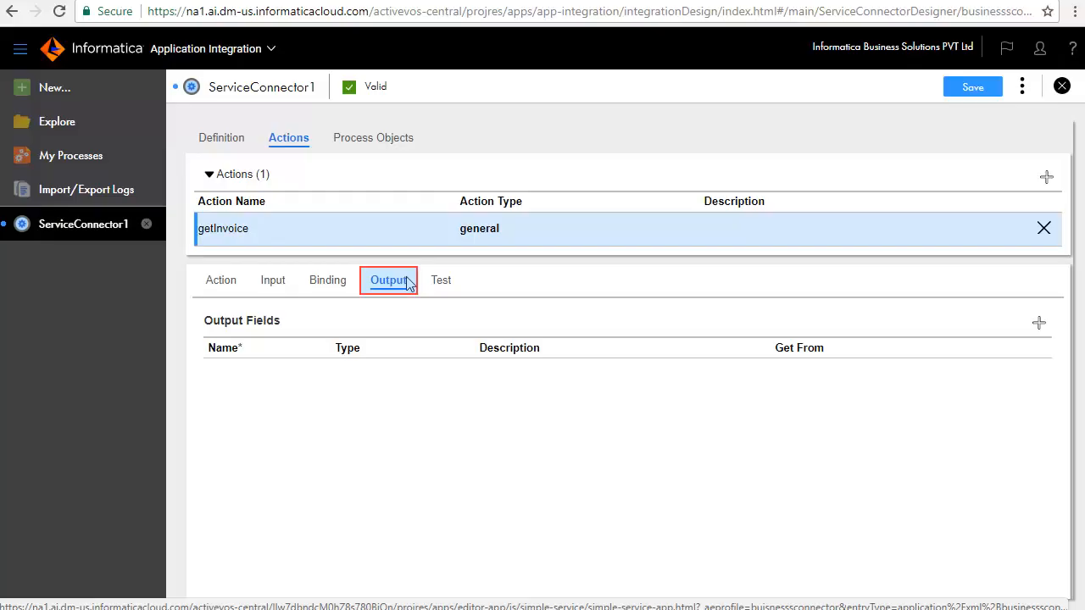
{"action": "left_click", "coordinate": [1037, 323]}
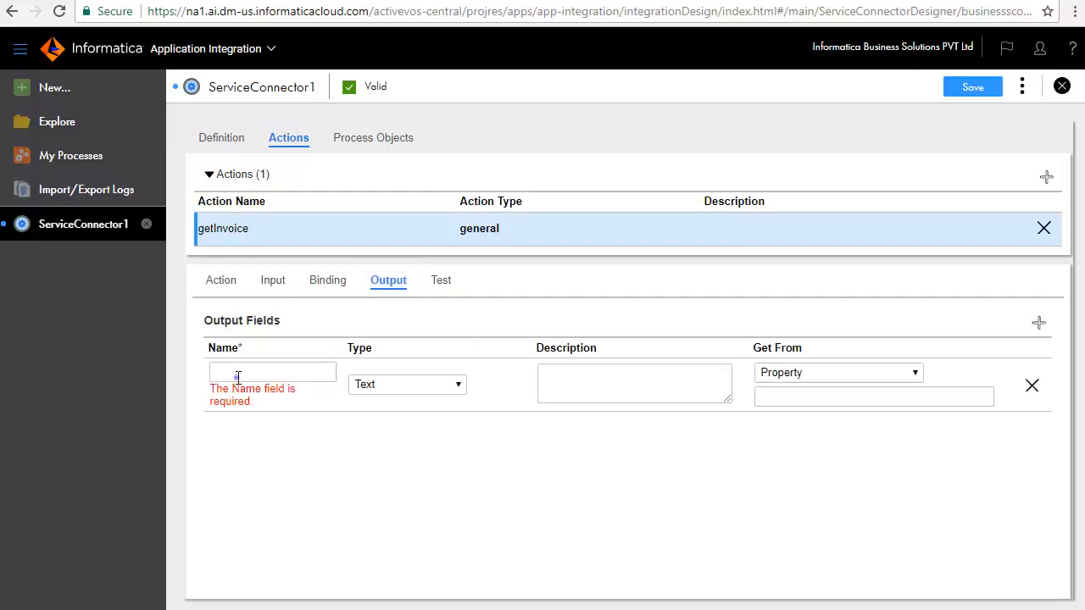
{"action": "left_click", "coordinate": [238, 377]}
{"action": "type", "text": "ID"}
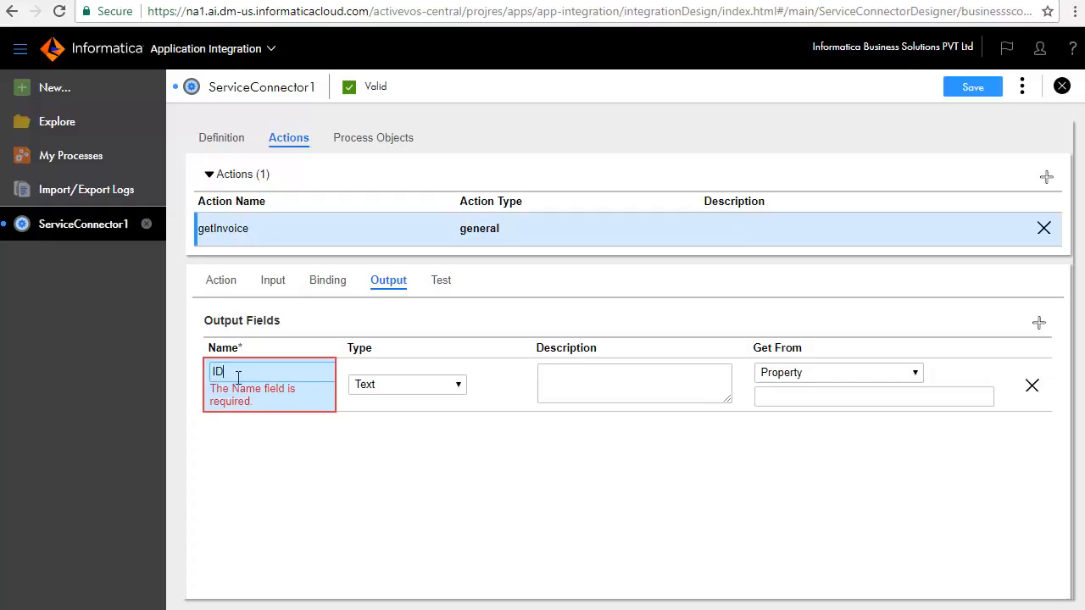
{"action": "key", "text": "Tab"}
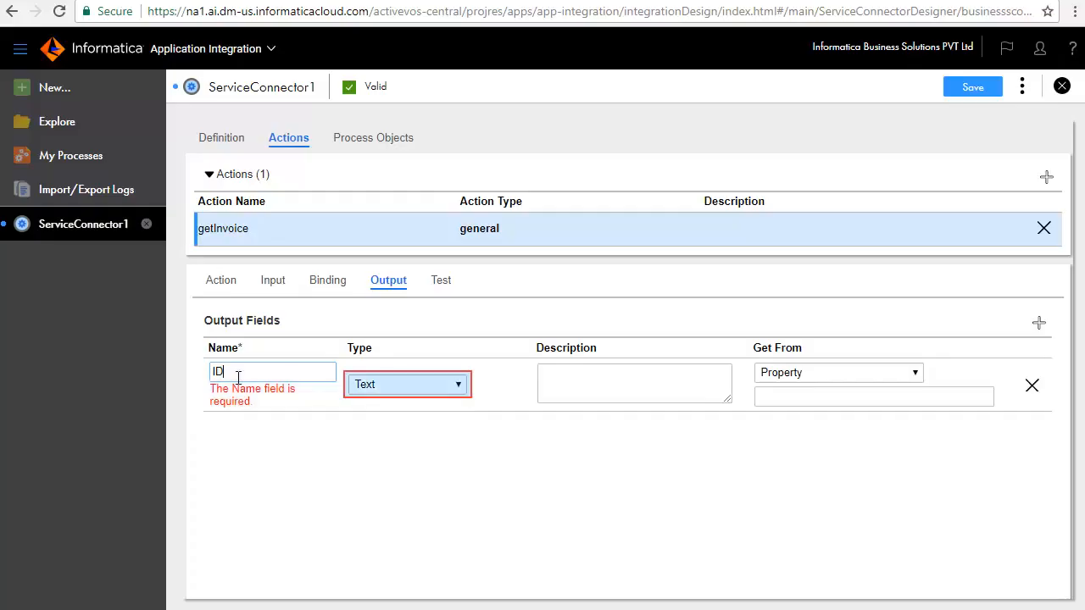
{"action": "left_click", "coordinate": [862, 396]}
{"action": "type", "text": "ID"}
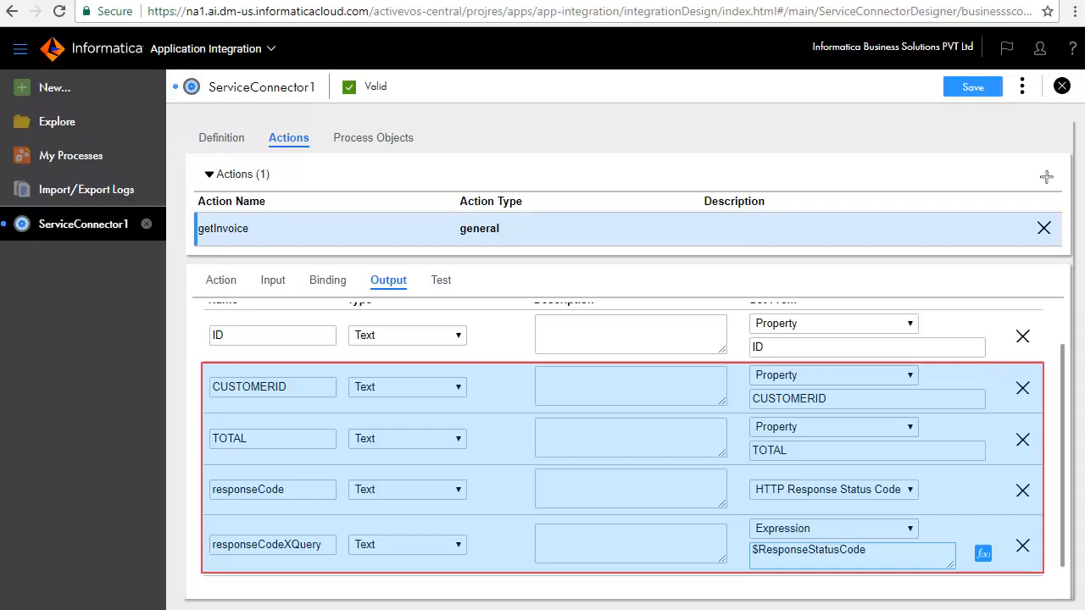
Test the getInvoice action on the Cloud Server and review its output fields and response payload
{"action": "left_click", "coordinate": [438, 284]}
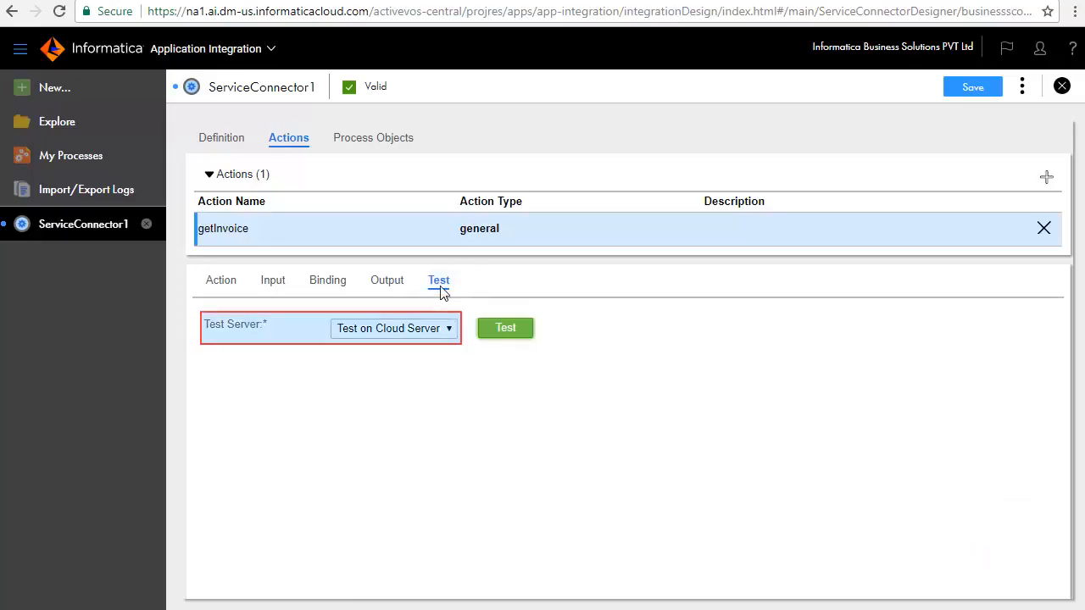
{"action": "left_click", "coordinate": [524, 327]}
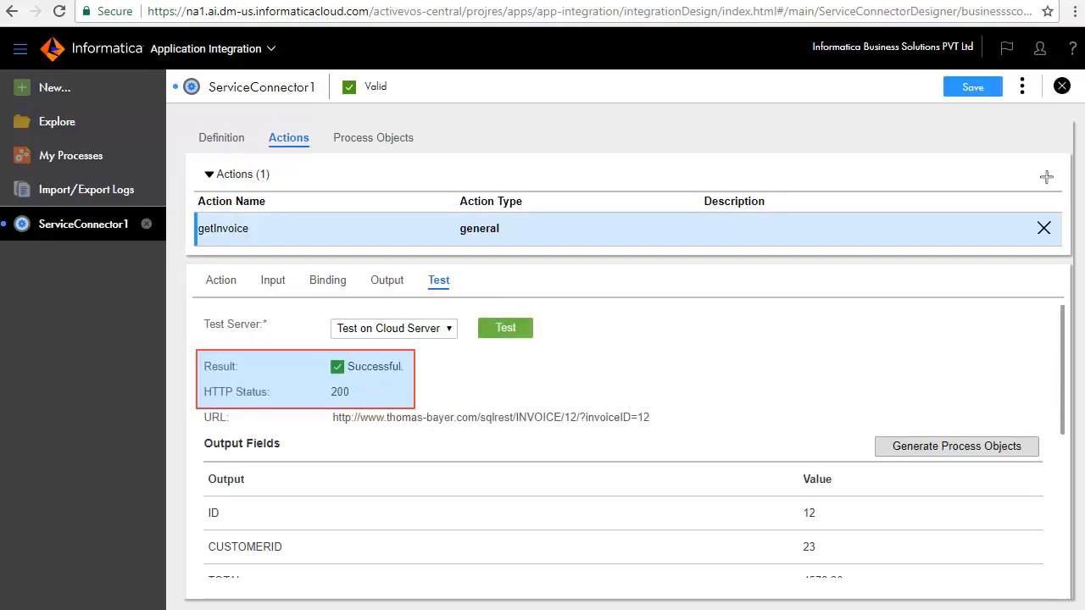
{"action": "scroll", "coordinate": [762, 388], "scroll_direction": "down", "scroll_amount": 3}
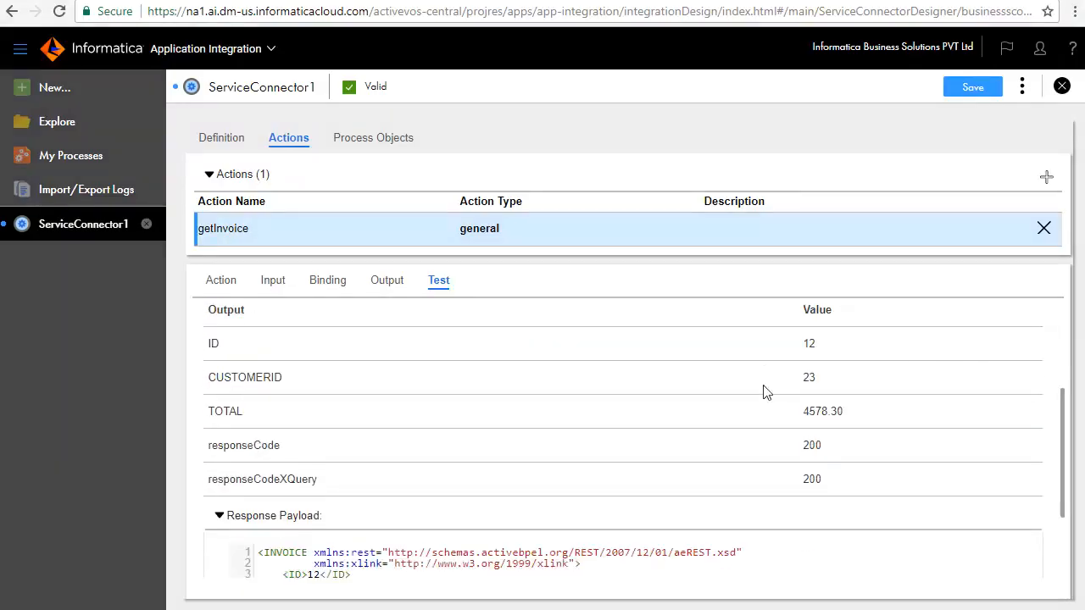
{"action": "scroll", "coordinate": [766, 392], "scroll_direction": "down", "scroll_amount": 2}
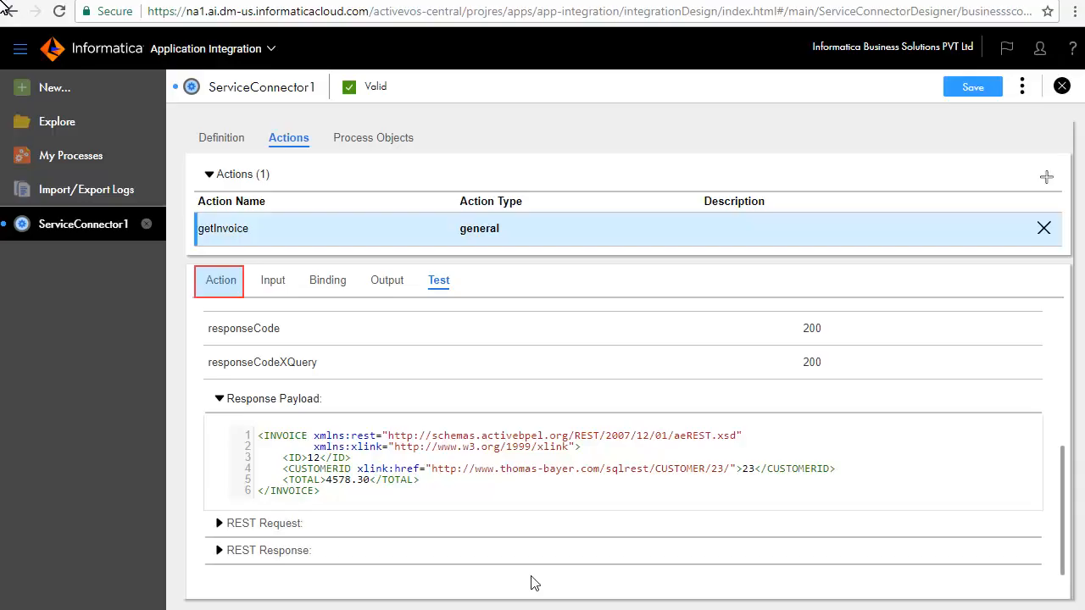
Add a second action named getCustomer with the category Thomas Bayer
{"action": "left_click", "coordinate": [204, 280]}
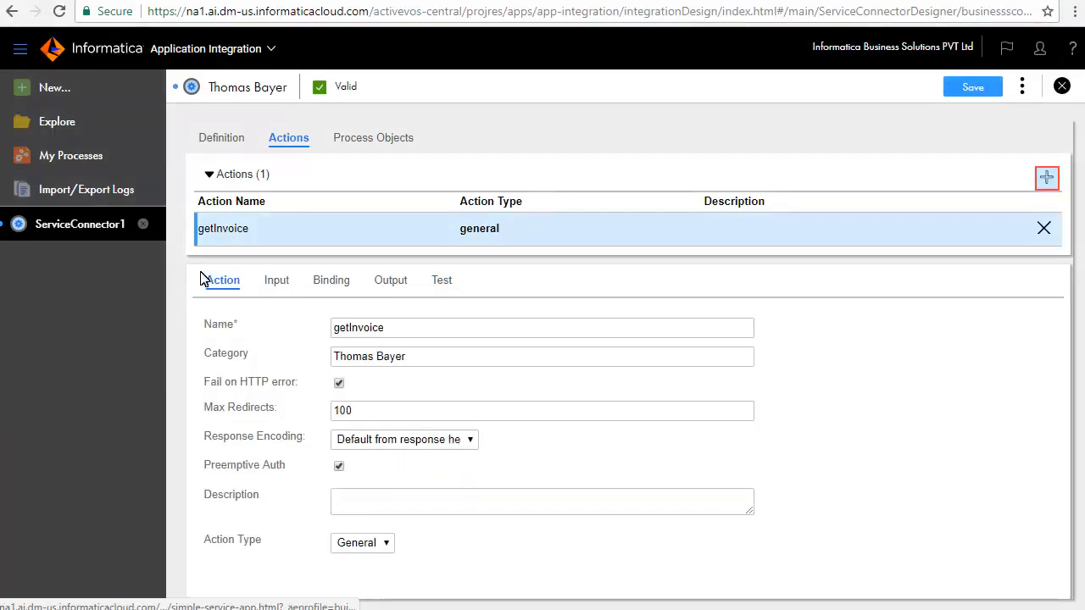
{"action": "left_click", "coordinate": [1046, 177]}
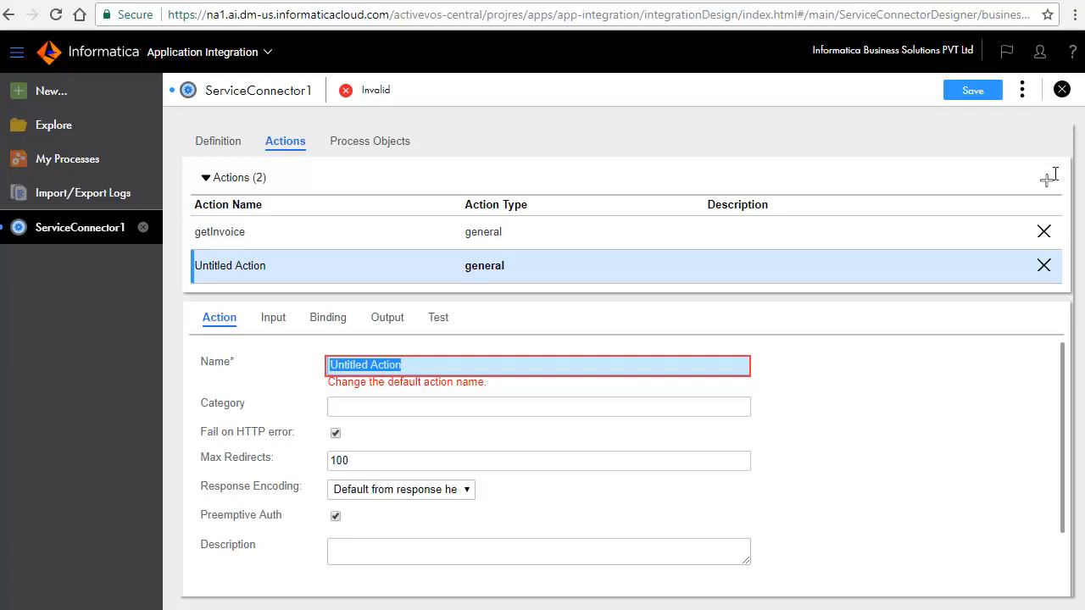
{"action": "type", "text": "getCustomer"}
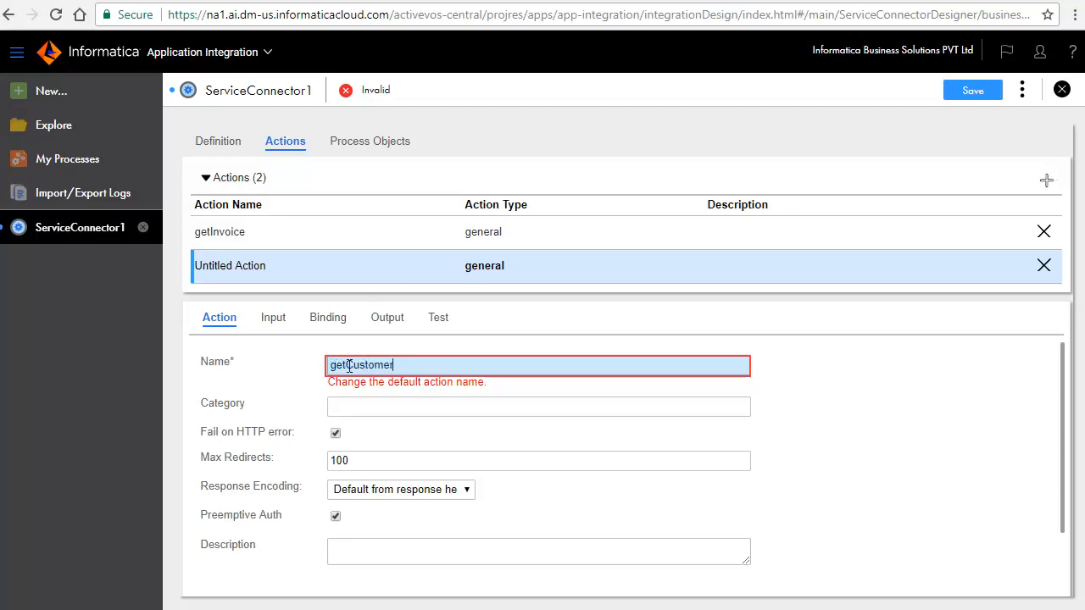
{"action": "left_click", "coordinate": [374, 413]}
{"action": "type", "text": "Thomas B"}
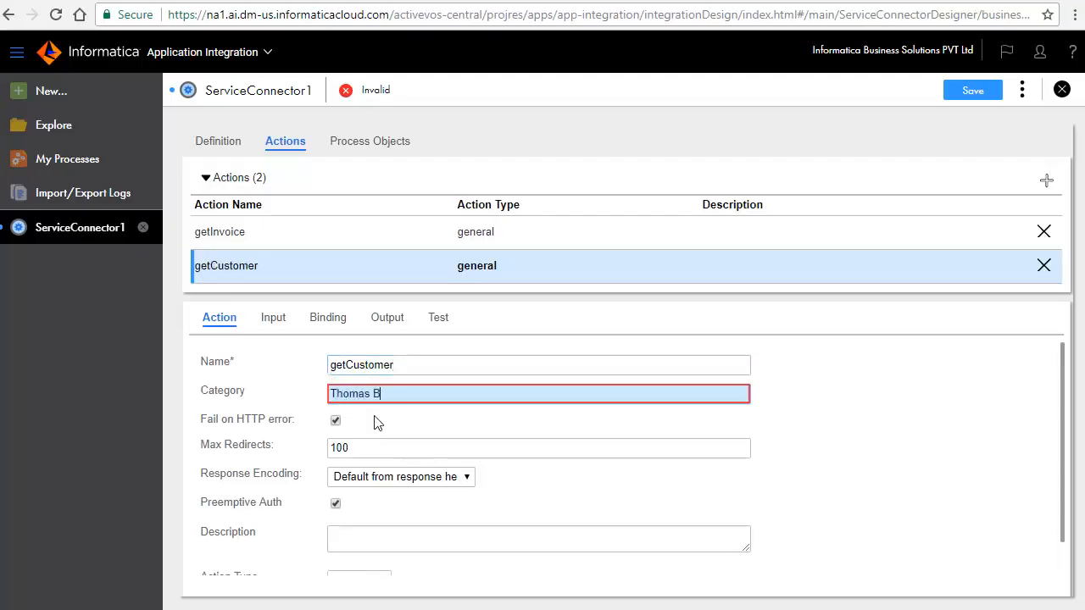
{"action": "type", "text": "ayer"}
{"action": "left_click", "coordinate": [273, 321]}
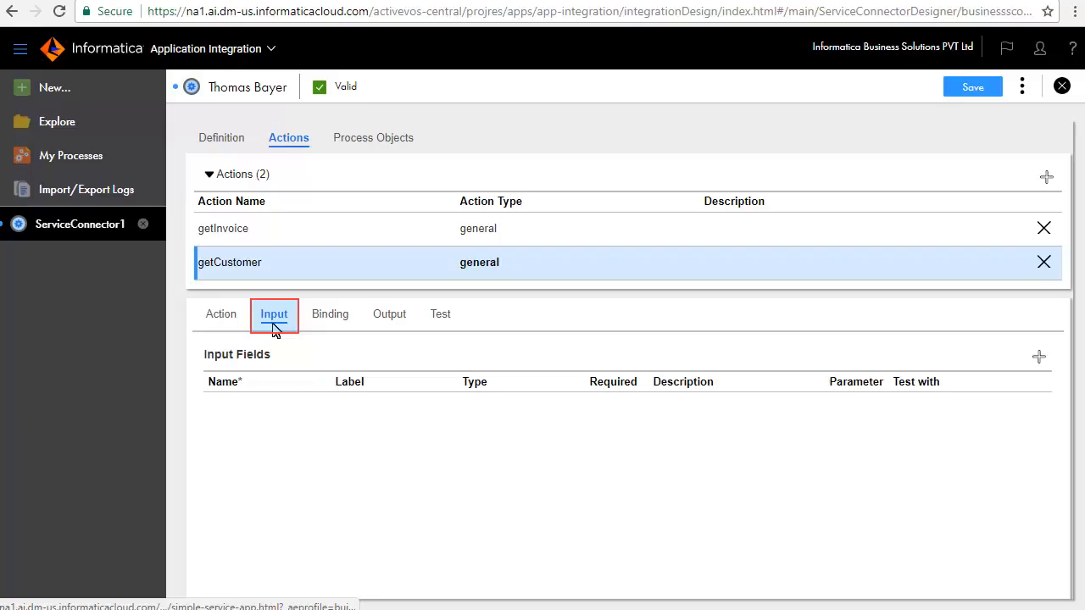
{"action": "left_click", "coordinate": [1039, 357]}
{"action": "left_click", "coordinate": [228, 408]}
{"action": "type", "text": "customerID"}
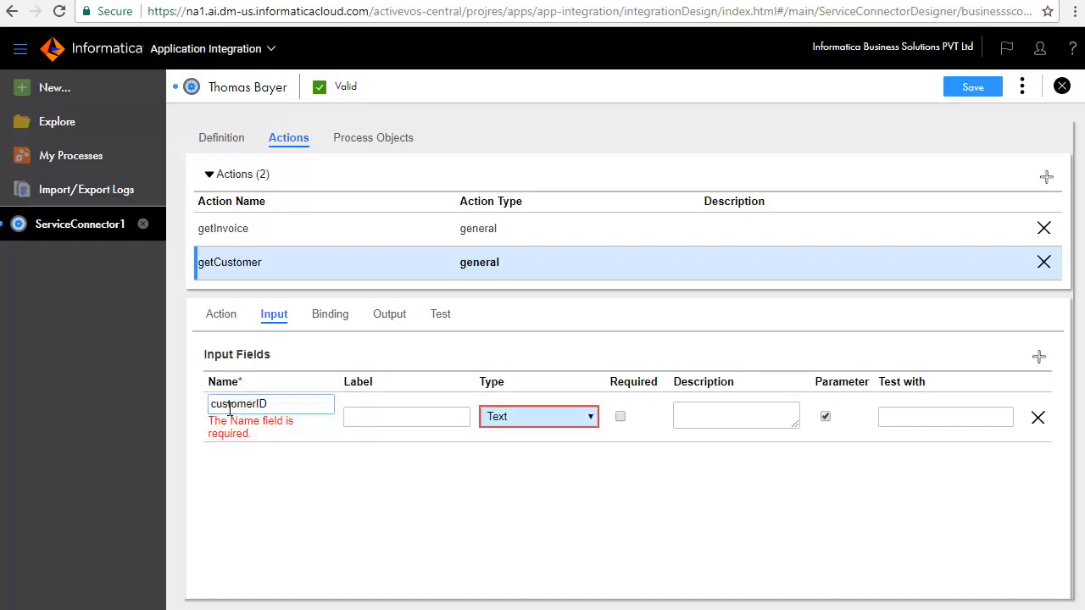
{"action": "left_click", "coordinate": [910, 416]}
{"action": "type", "text": "12"}
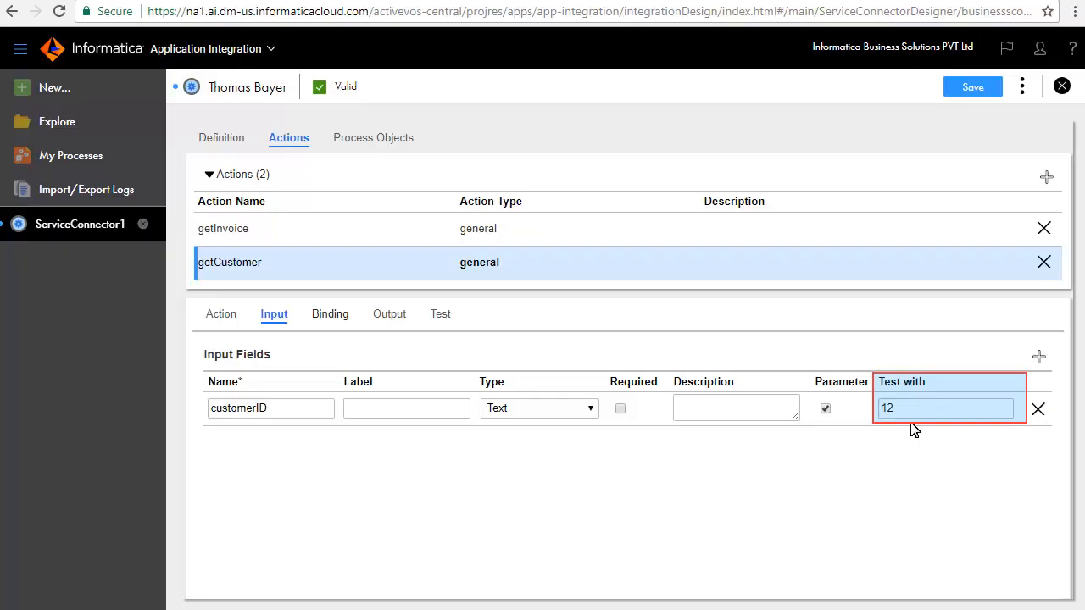
{"action": "left_click", "coordinate": [344, 319]}
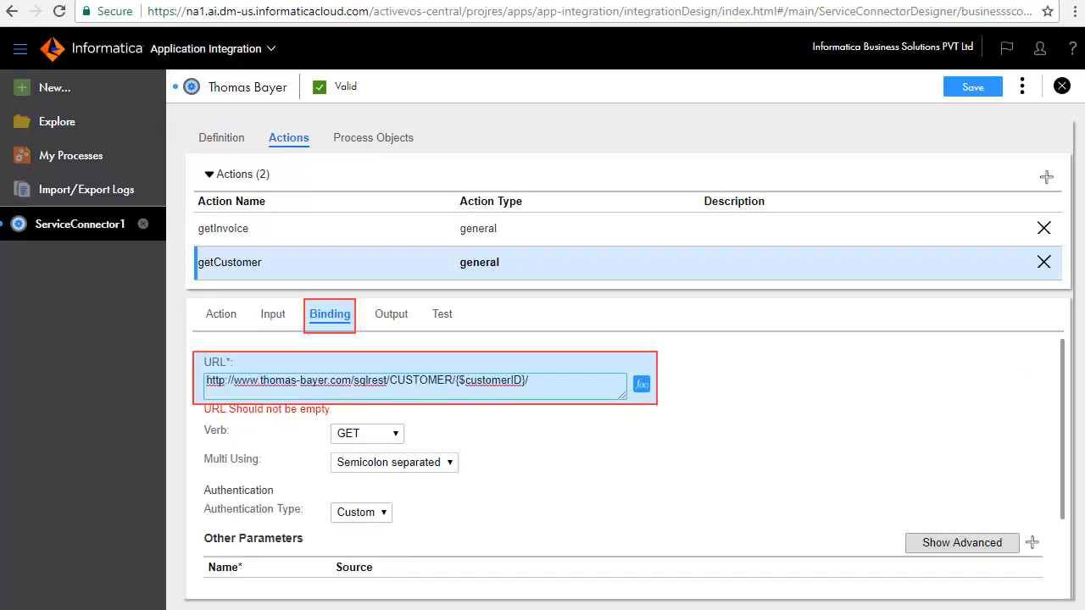
Add Text outputs ID, FIRSTNAME, LASTNAME, STREET and CITY to getCustomer, each taken from the same-named property
{"action": "left_click", "coordinate": [392, 317]}
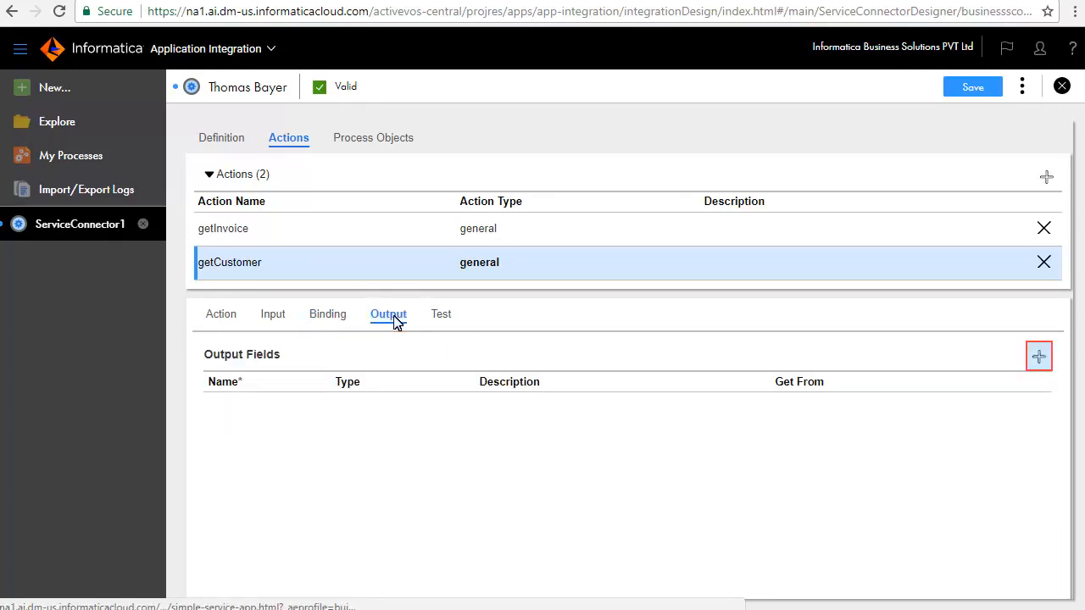
{"action": "left_click", "coordinate": [1039, 356]}
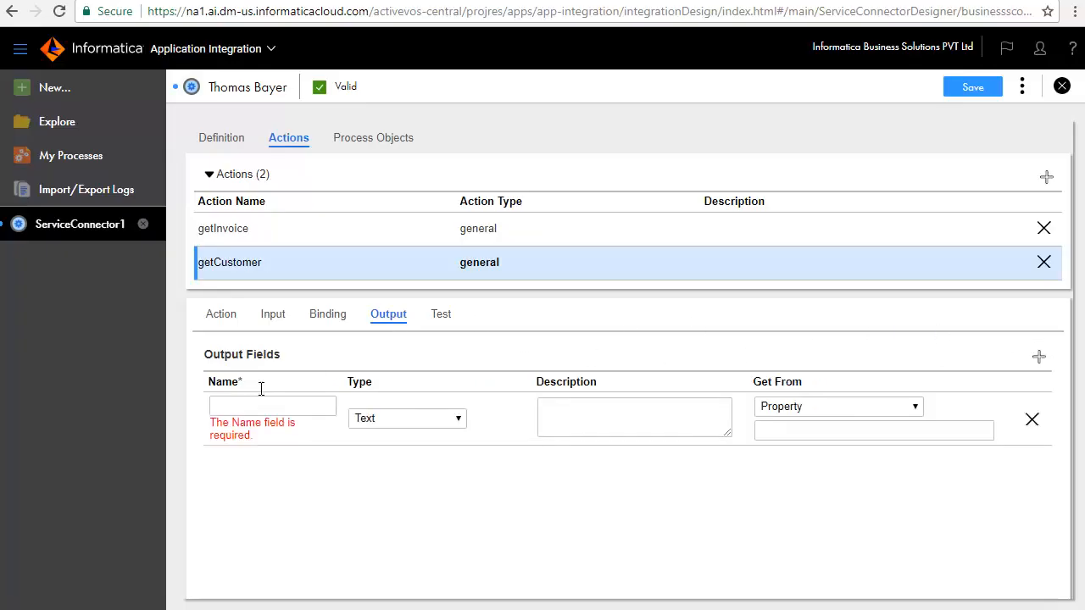
{"action": "left_click", "coordinate": [228, 410]}
{"action": "type", "text": "ID"}
{"action": "key", "text": "Tab"}
{"action": "key", "text": "Tab"}
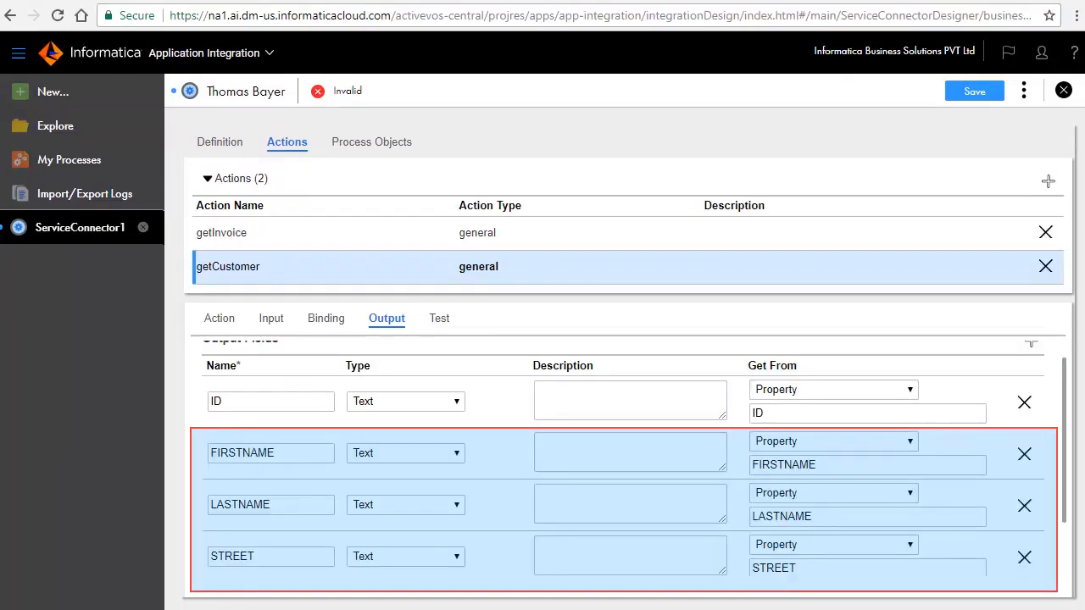
{"action": "scroll", "coordinate": [518, 529], "scroll_direction": "down", "scroll_amount": 1}
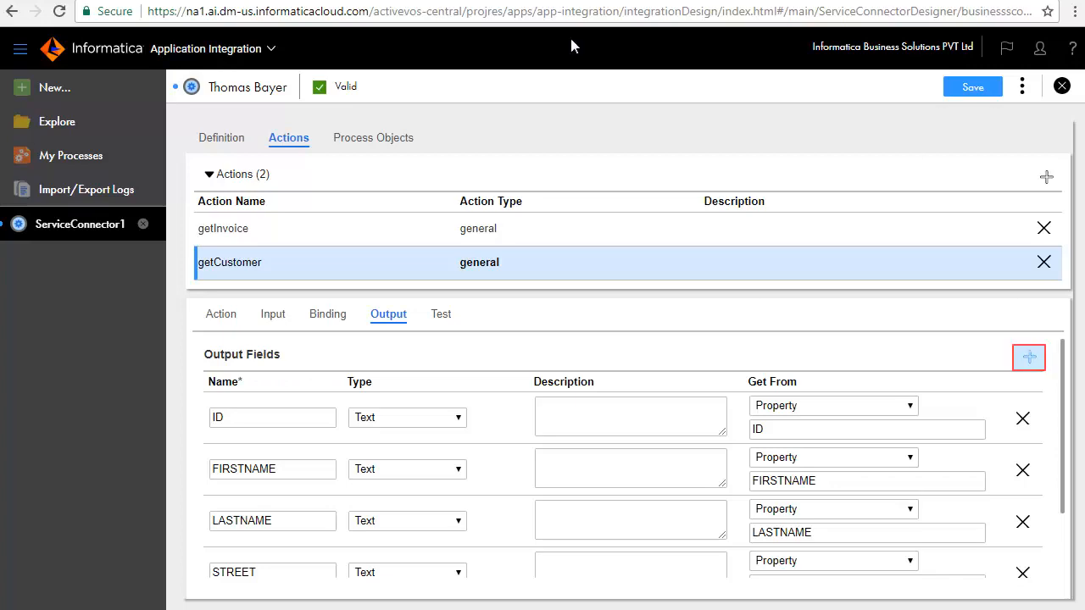
Explore the expression editor's fields, functions and process objects for a temporary output named test, and discard that output
{"action": "left_click", "coordinate": [1029, 357]}
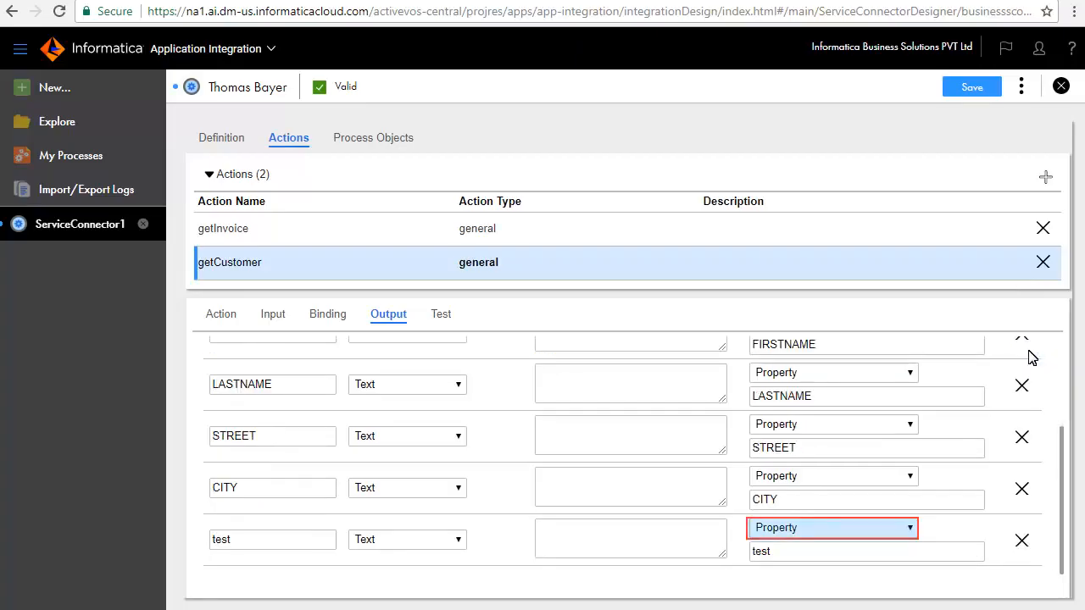
{"action": "left_click", "coordinate": [782, 527]}
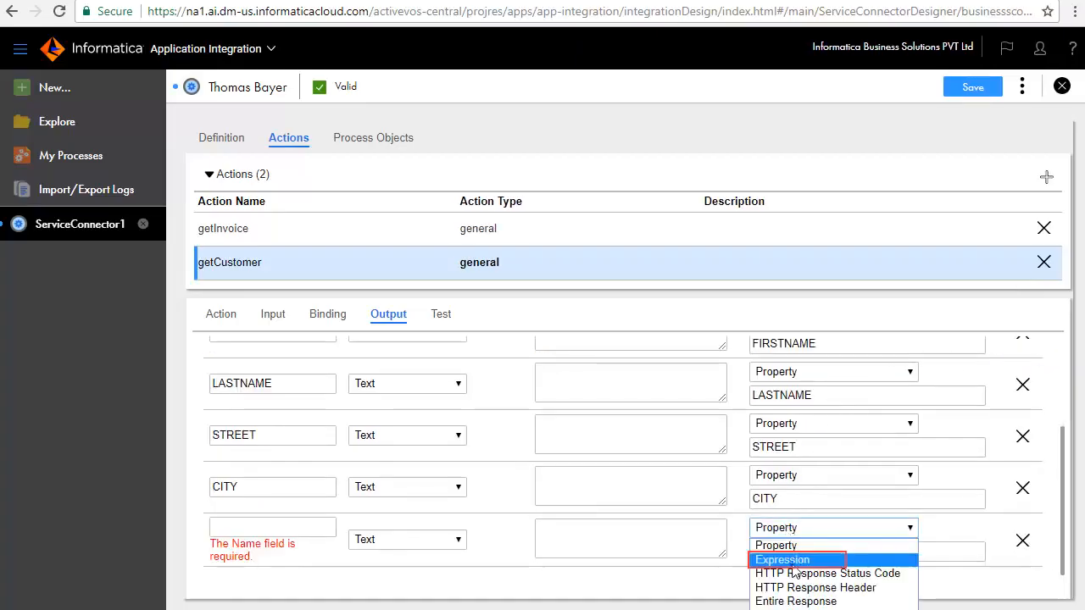
{"action": "left_click", "coordinate": [783, 560]}
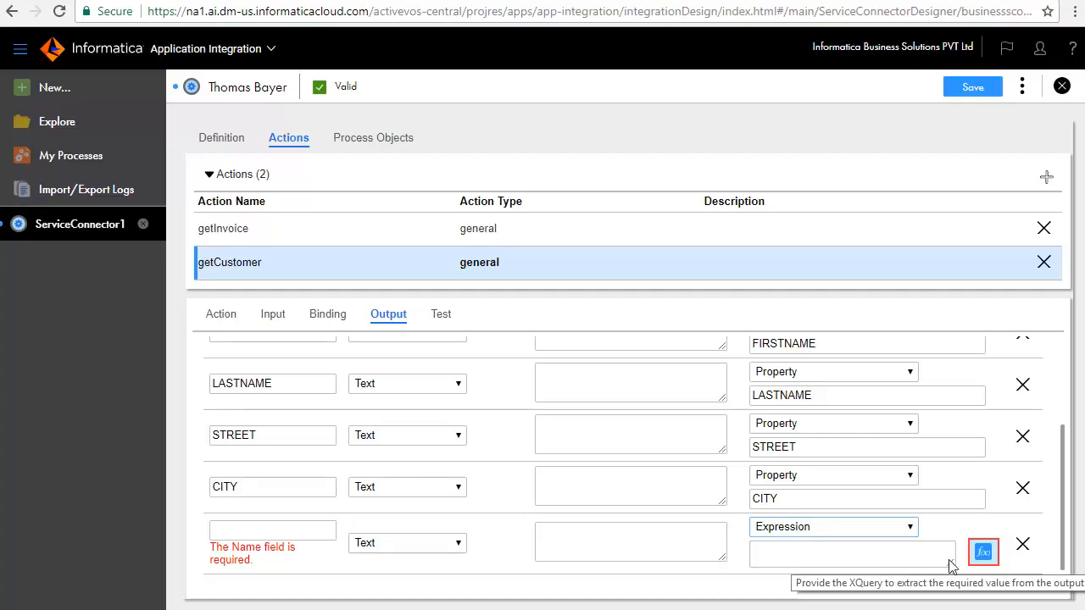
{"action": "left_click", "coordinate": [983, 552]}
{"action": "left_click", "coordinate": [238, 272]}
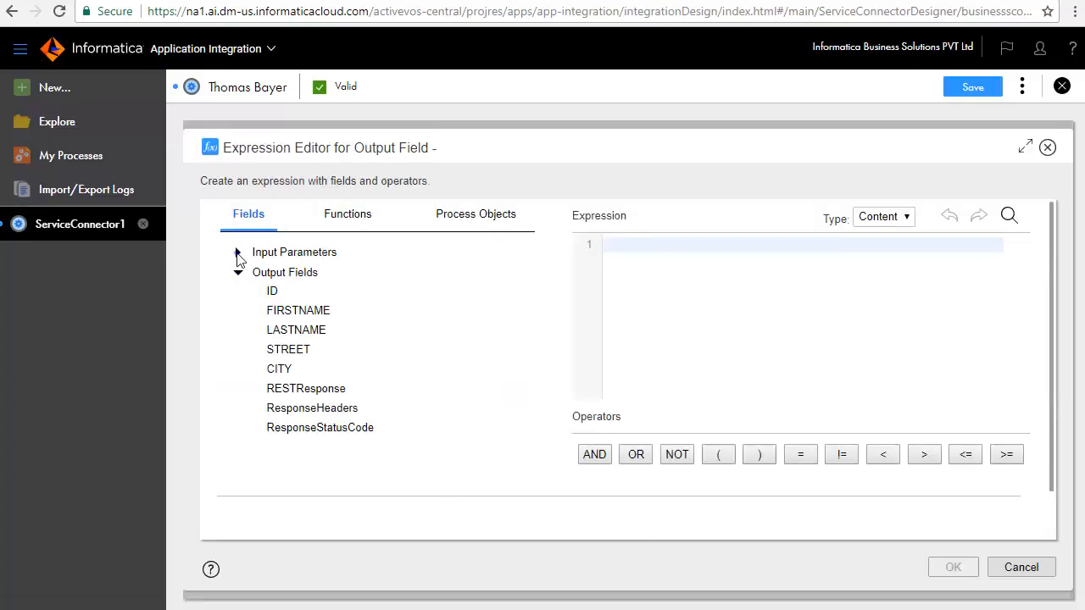
{"action": "left_click", "coordinate": [237, 252]}
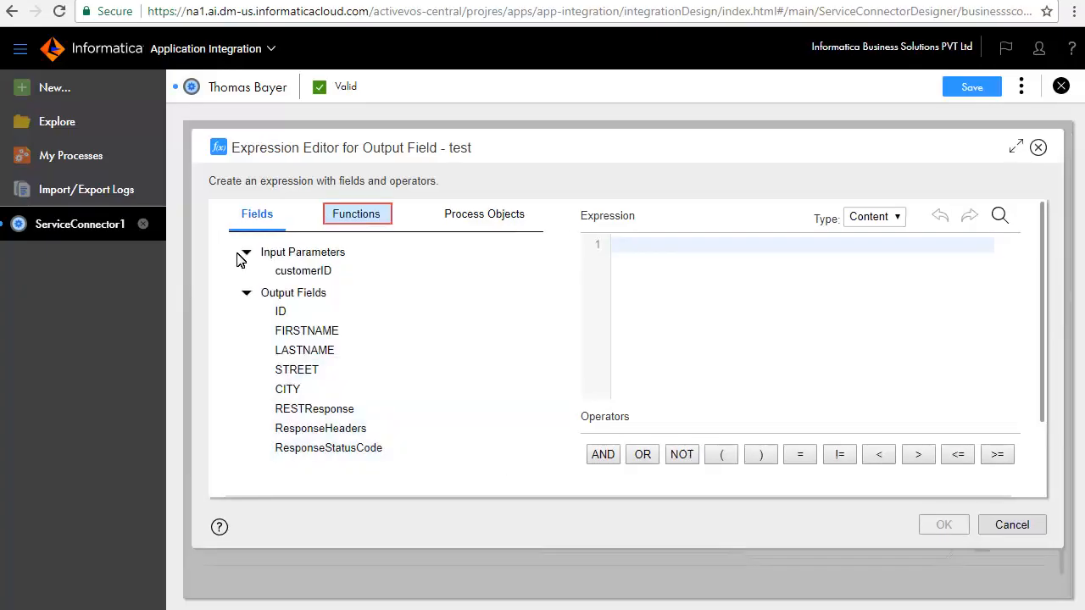
{"action": "left_click", "coordinate": [362, 216]}
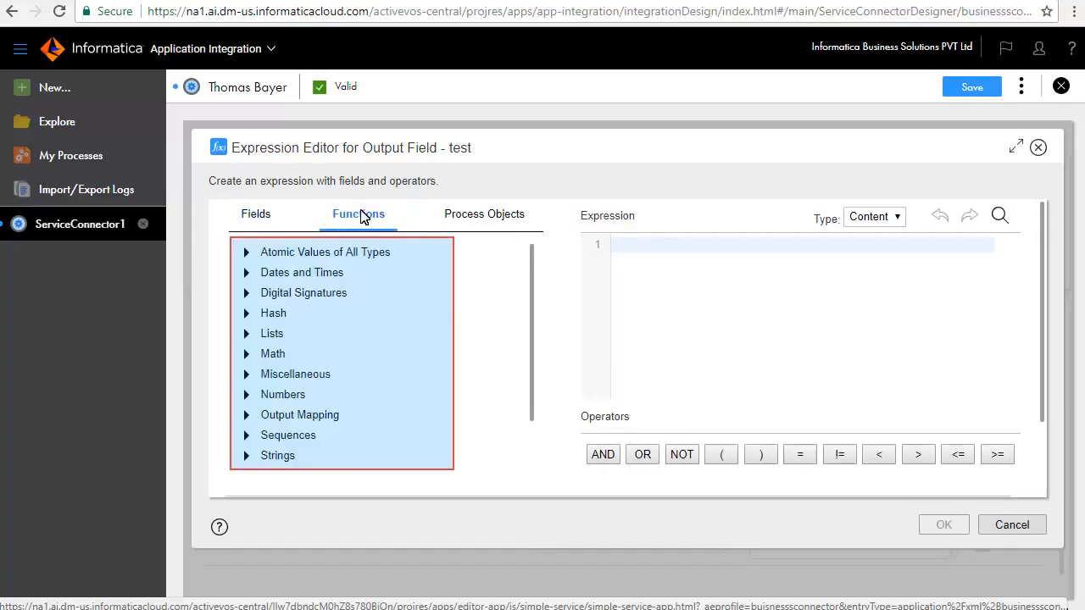
{"action": "left_click", "coordinate": [475, 213]}
{"action": "left_click", "coordinate": [993, 527]}
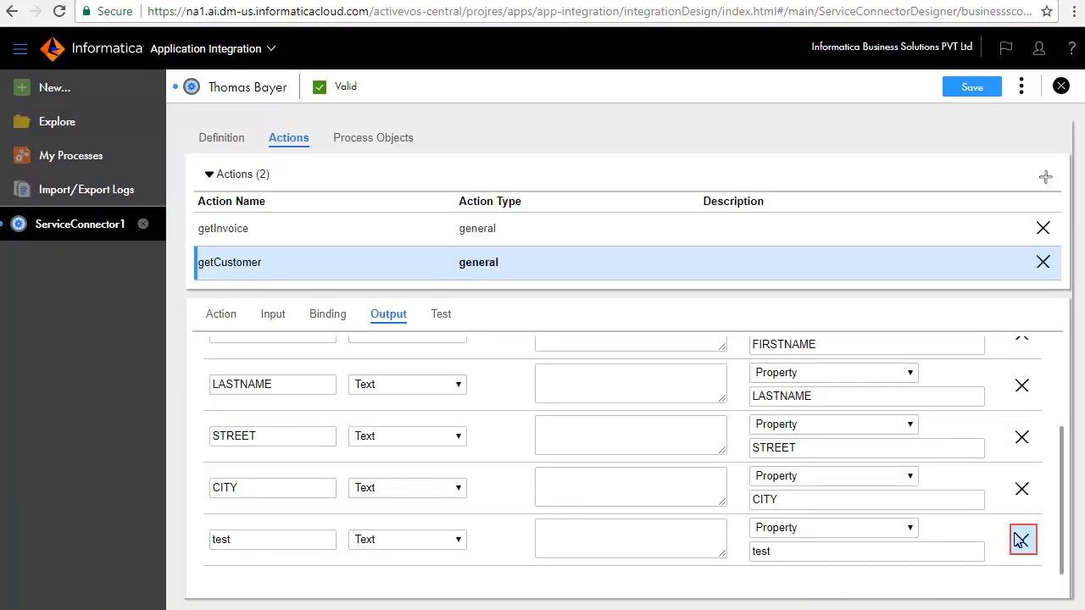
{"action": "left_click", "coordinate": [1022, 541]}
Test the getCustomer action on the Cloud Server and review its result, output fields and response payload
{"action": "left_click", "coordinate": [442, 317]}
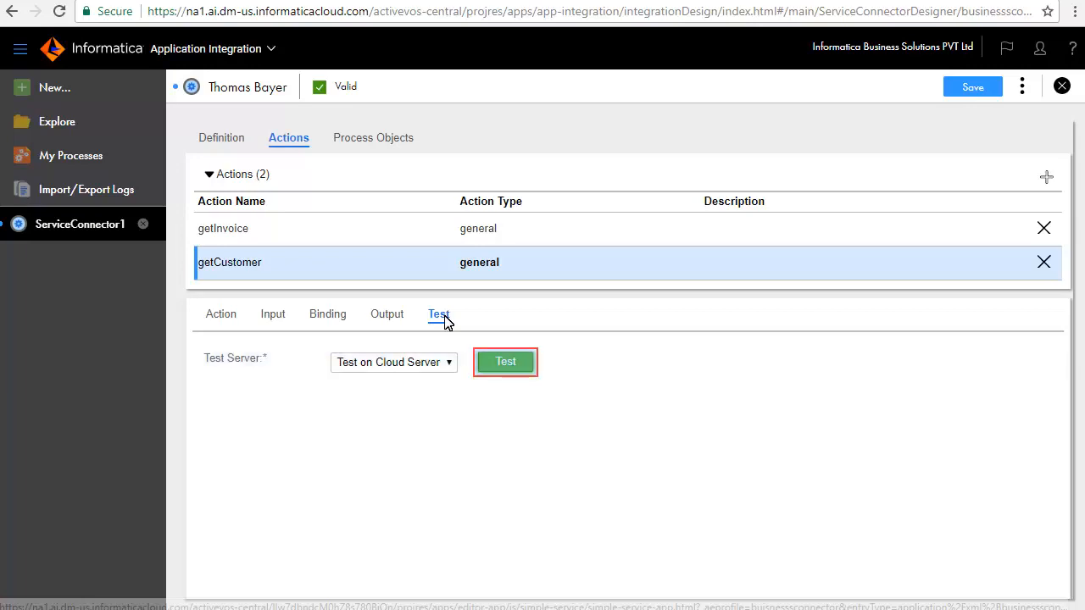
{"action": "left_click", "coordinate": [511, 363]}
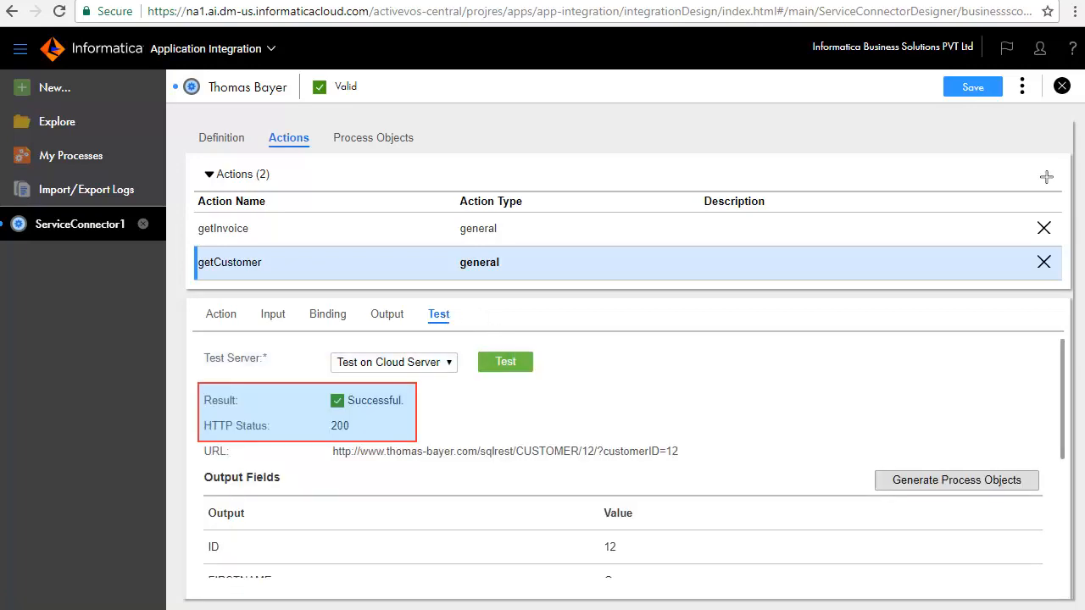
{"action": "scroll", "coordinate": [612, 405], "scroll_direction": "down", "scroll_amount": 2}
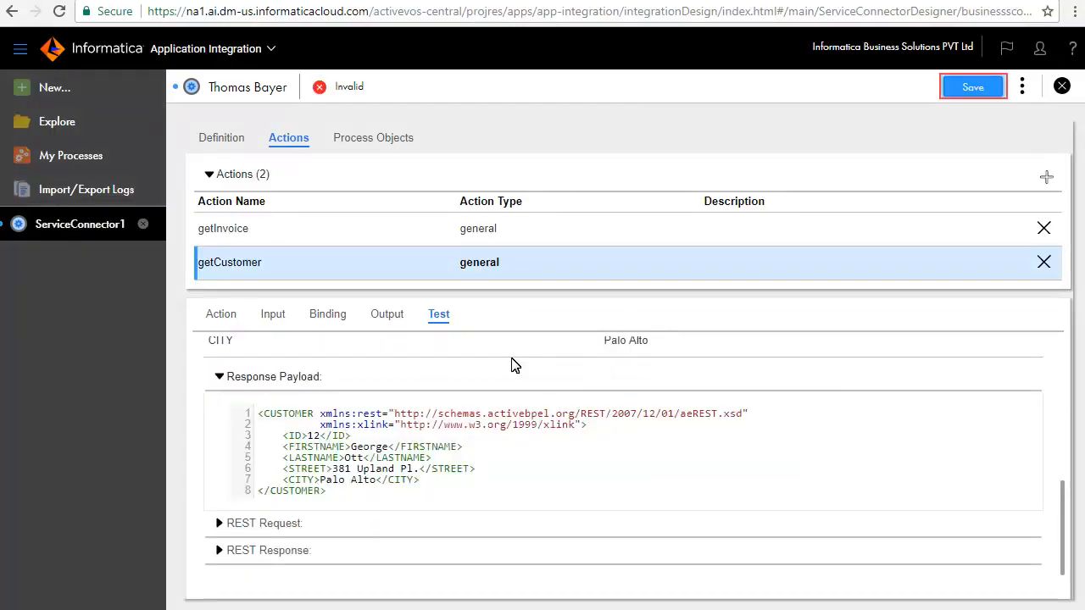
Save and publish the Thomas Bayer service connector
{"action": "left_click", "coordinate": [968, 88]}
{"action": "left_click", "coordinate": [1023, 89]}
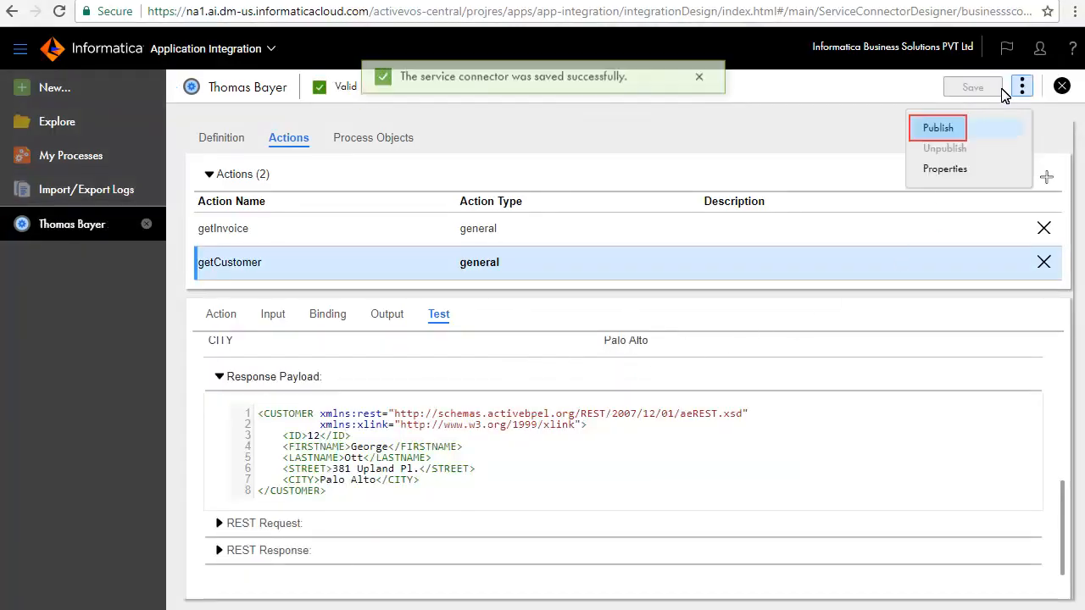
{"action": "left_click", "coordinate": [932, 132]}
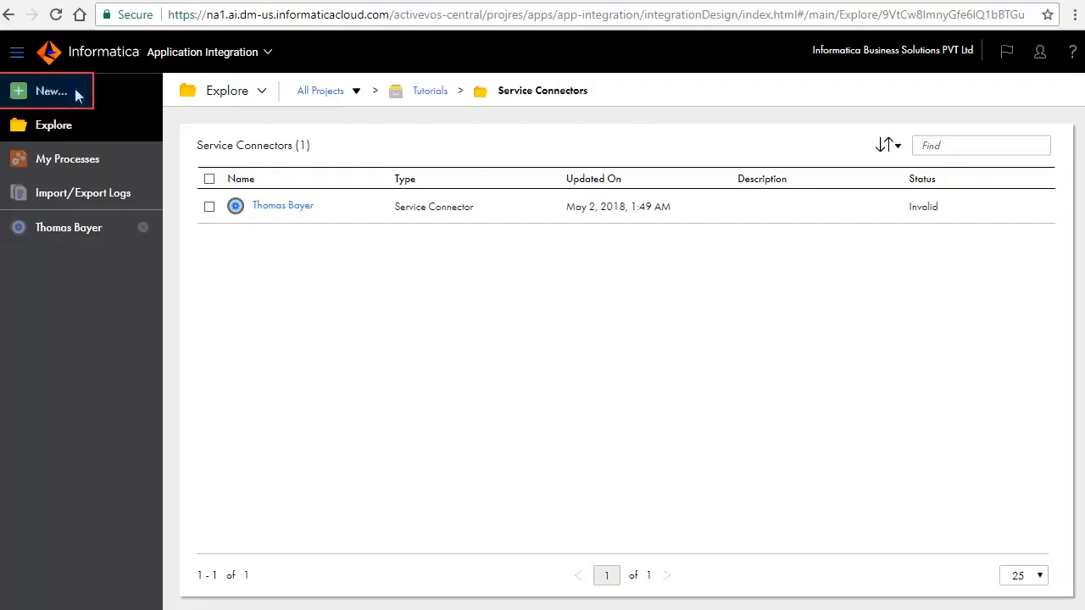
Start a new service connector asset using the Create from Swagger pattern
{"action": "left_click", "coordinate": [75, 90]}
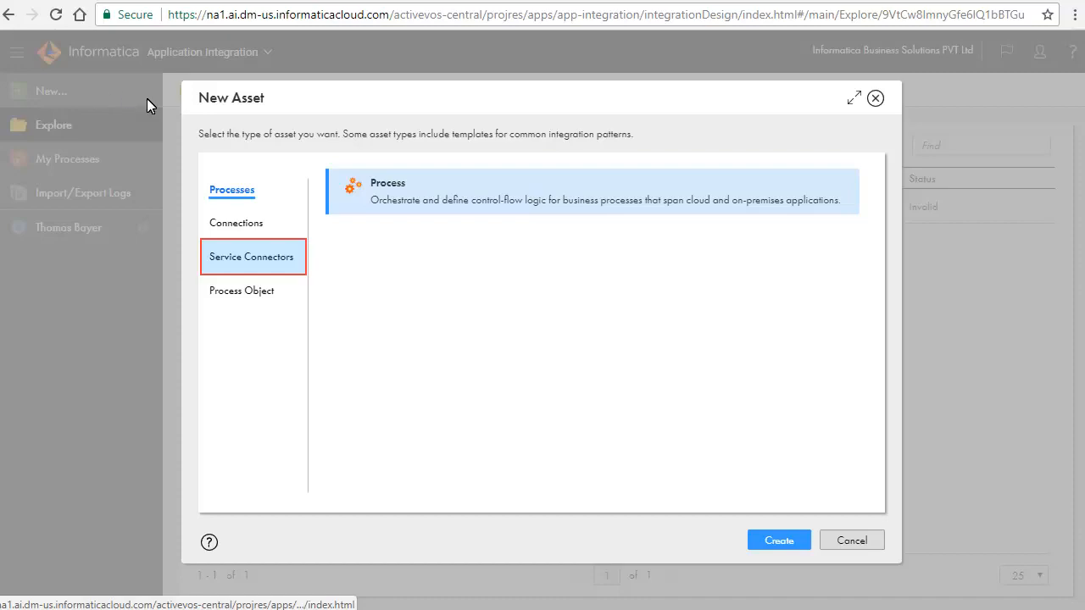
{"action": "left_click", "coordinate": [242, 255]}
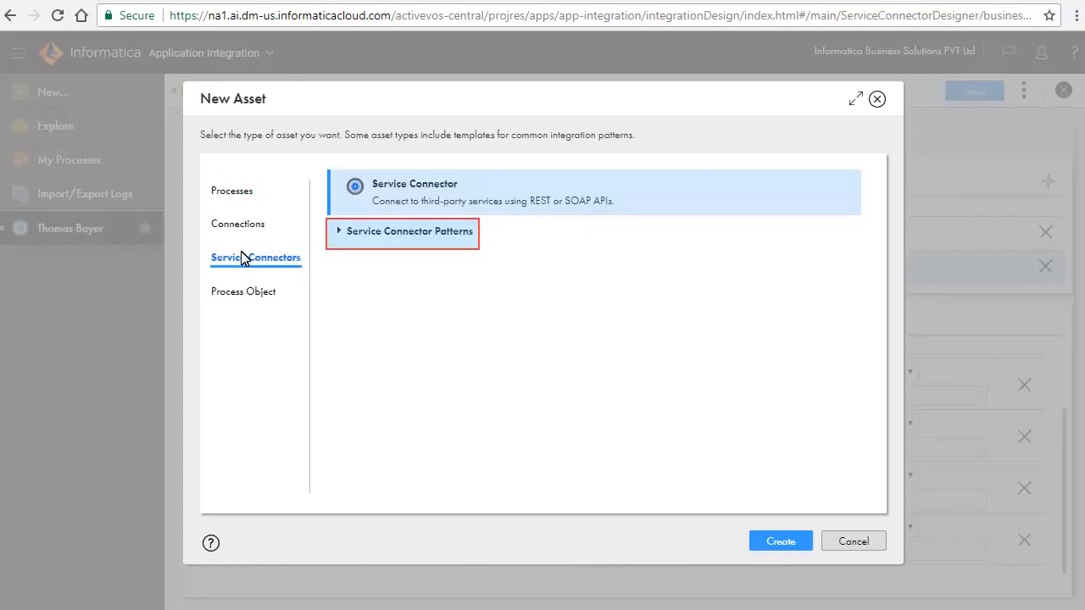
{"action": "left_click", "coordinate": [339, 232]}
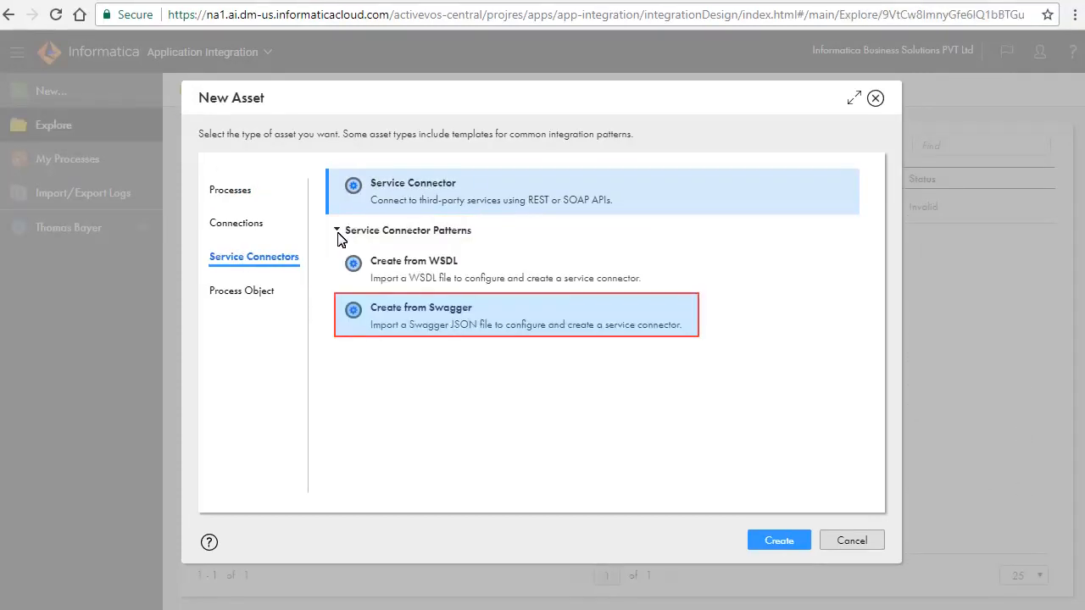
{"action": "left_click", "coordinate": [496, 329]}
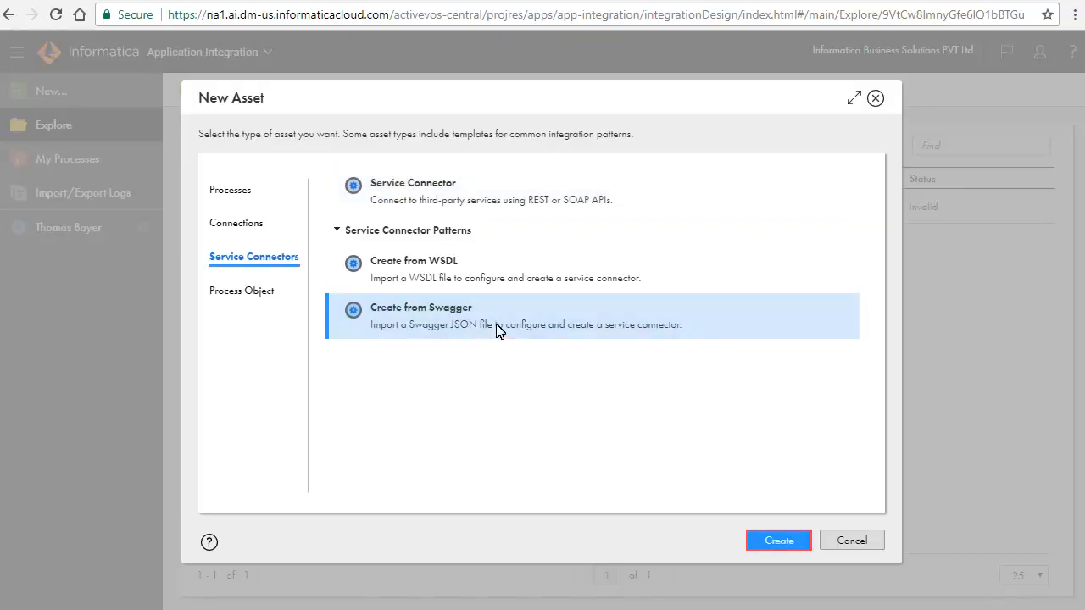
{"action": "left_click", "coordinate": [754, 539]}
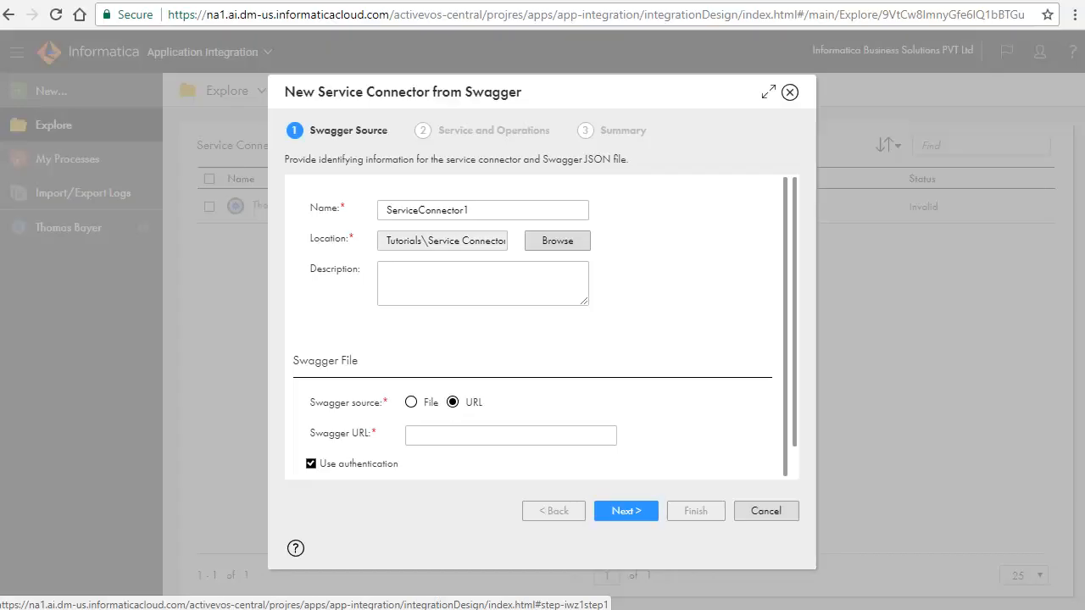
Create the connector as Marketo Login API from the file swagger-id-462-VKM-148.json, including the identityUsingGET operation
{"action": "double_click", "coordinate": [403, 211]}
{"action": "type", "text": "Marke"}
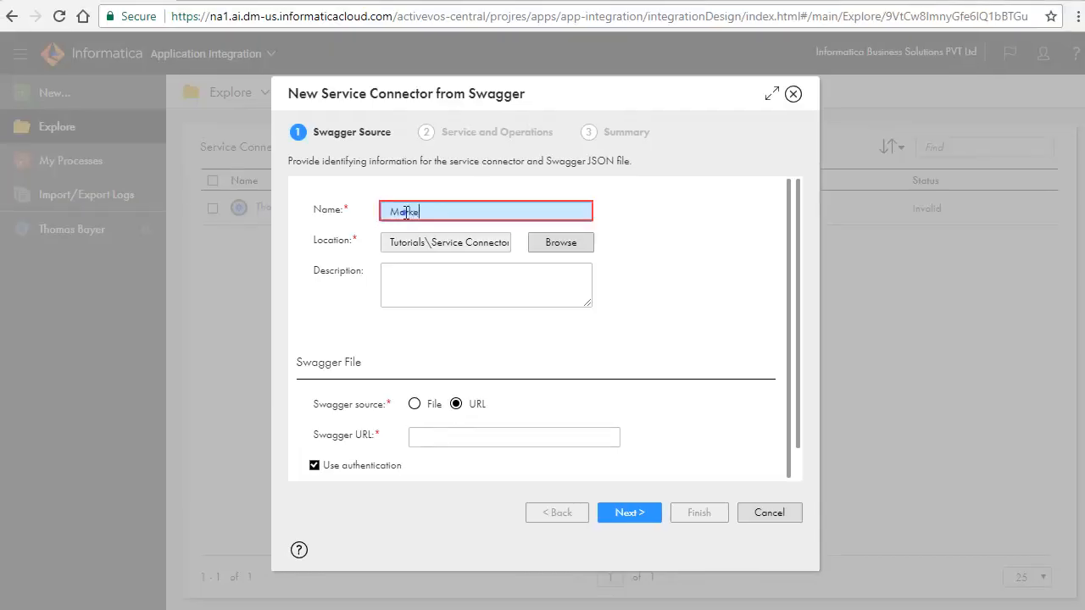
{"action": "type", "text": "to Login API"}
{"action": "key", "text": "Tab"}
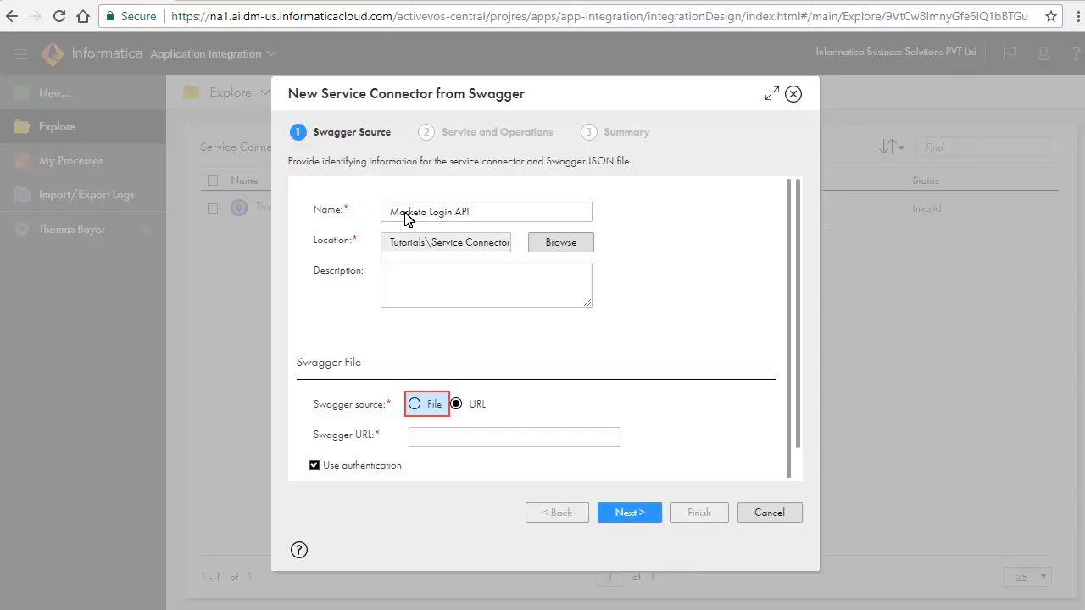
{"action": "left_click", "coordinate": [414, 404]}
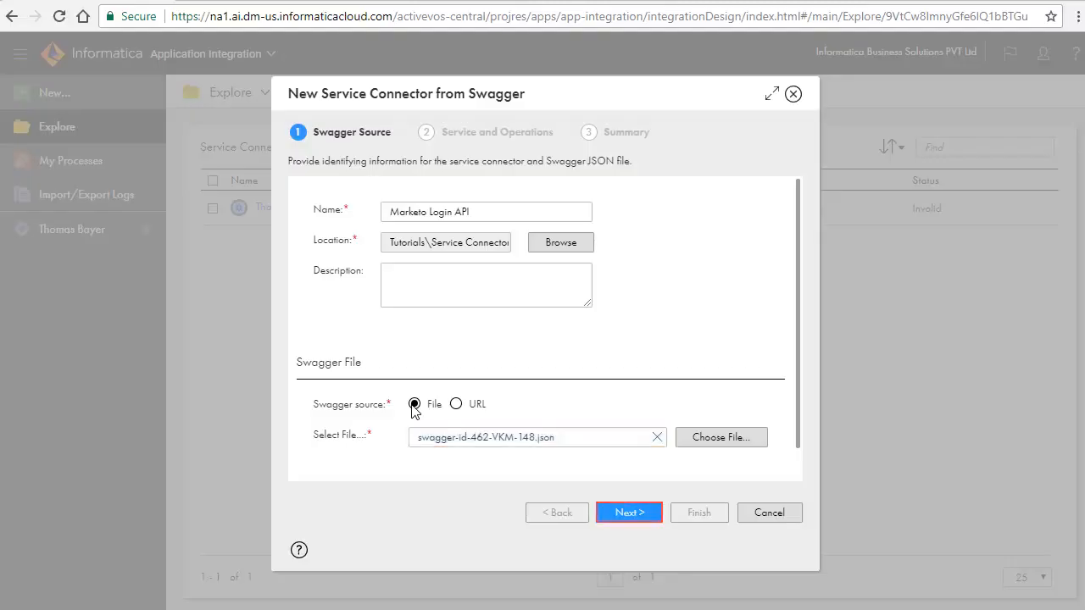
{"action": "left_click", "coordinate": [626, 511]}
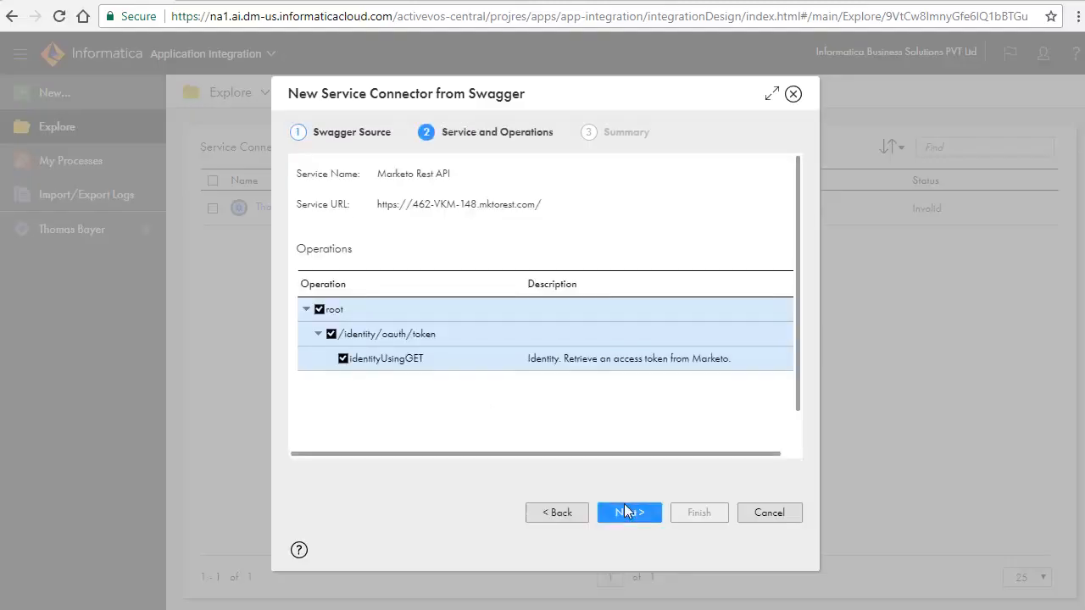
{"action": "left_click", "coordinate": [622, 515]}
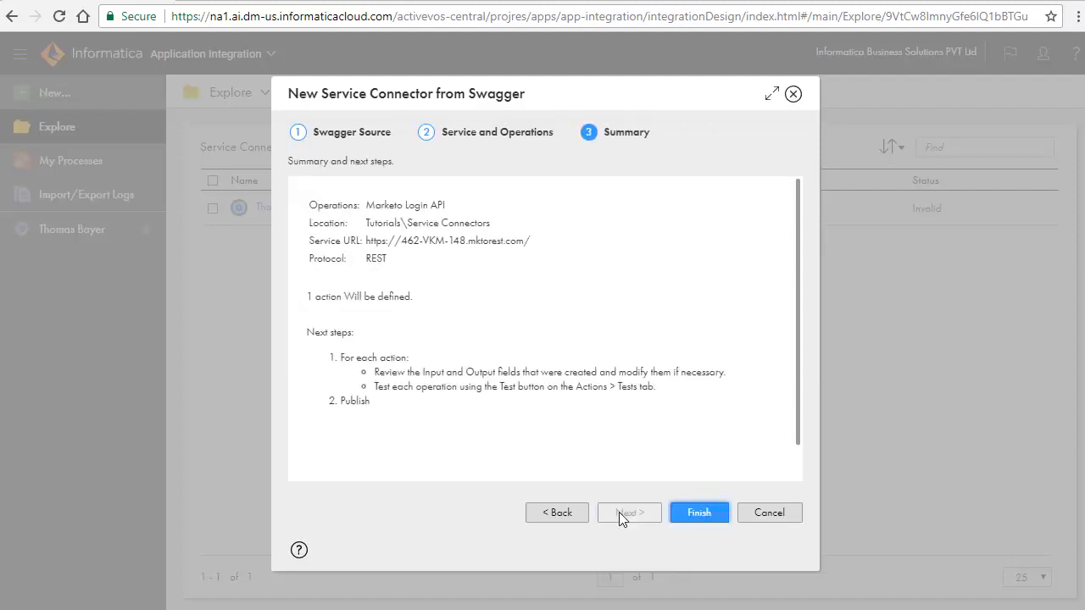
{"action": "left_click", "coordinate": [696, 509]}
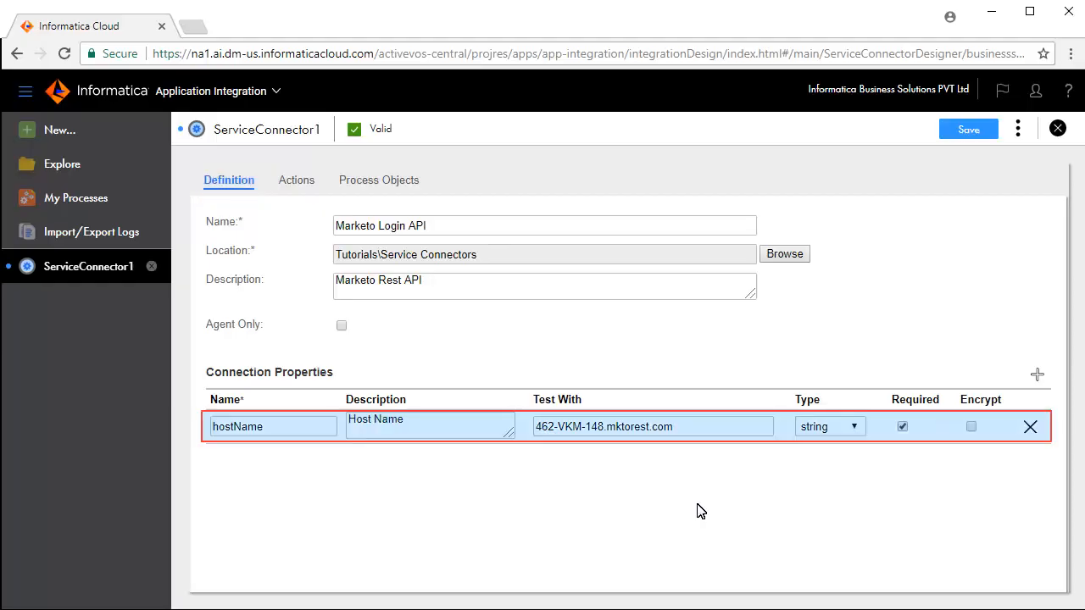
Review the identityUsingGET action's settings, input fields and binding URL, discarding the blank input field added along the way
{"action": "left_click", "coordinate": [290, 183]}
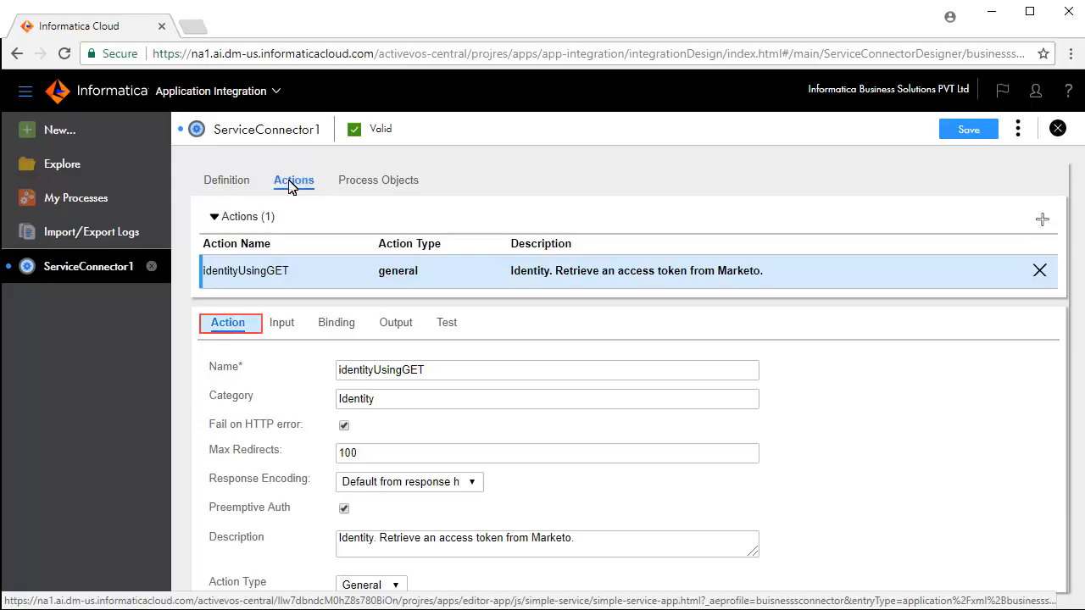
{"action": "left_click", "coordinate": [283, 327]}
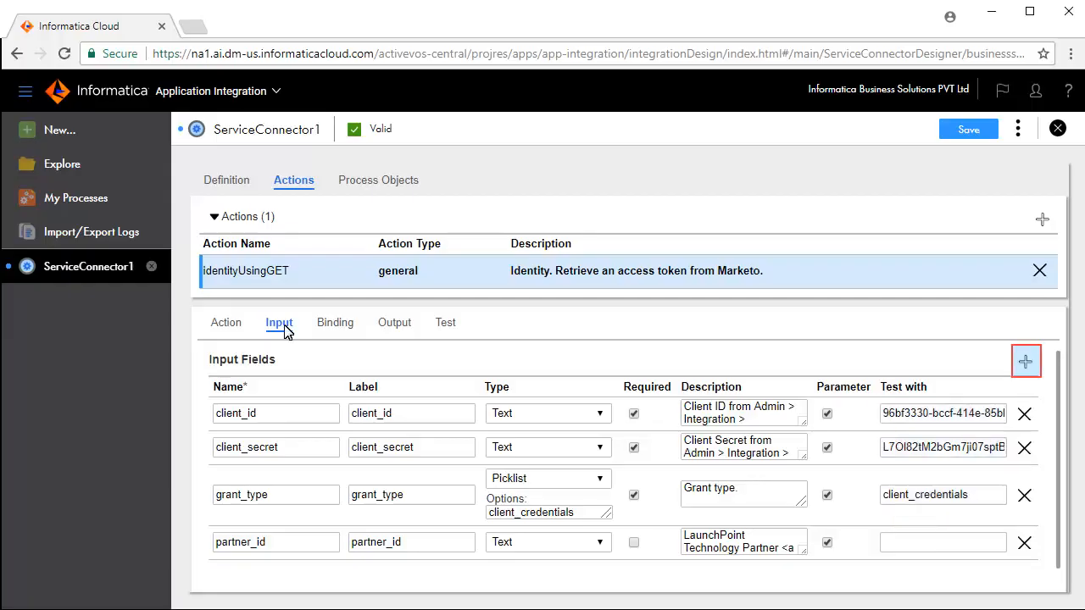
{"action": "left_click", "coordinate": [1025, 362]}
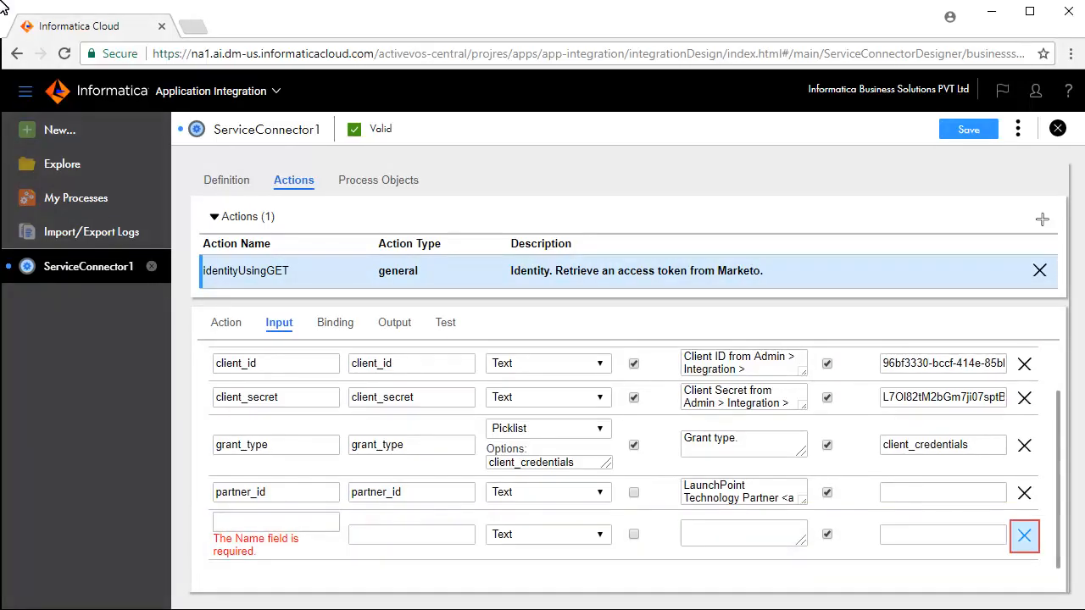
{"action": "left_click", "coordinate": [1024, 535]}
{"action": "left_click", "coordinate": [335, 324]}
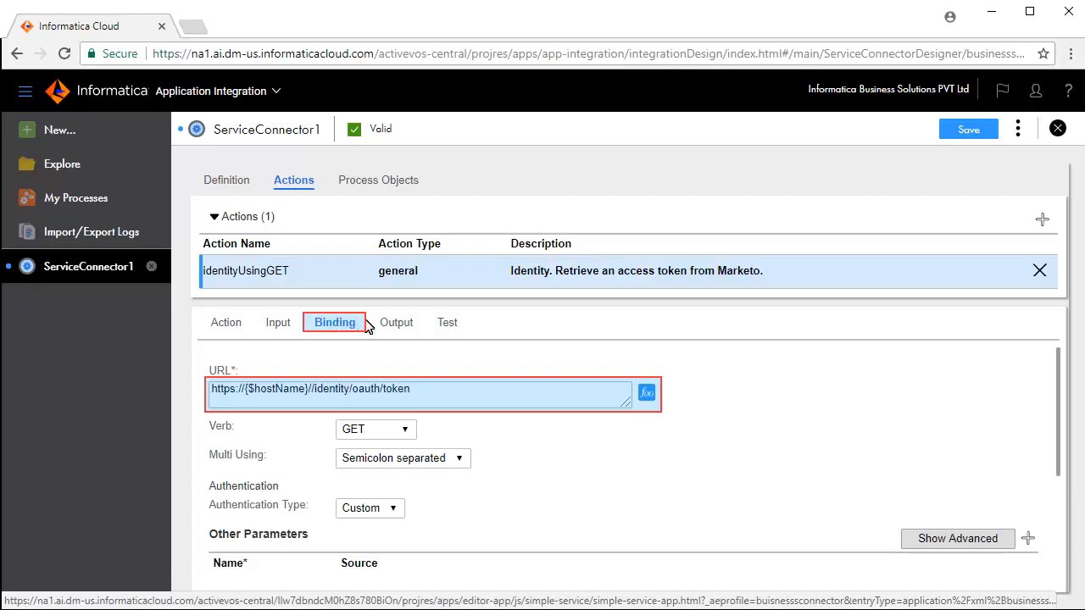
Add Text outputs status from HTTP Response Status Code, access_token, scope, token_type and expires_in from same-named properties, and response from Entire Response
{"action": "left_click", "coordinate": [391, 322]}
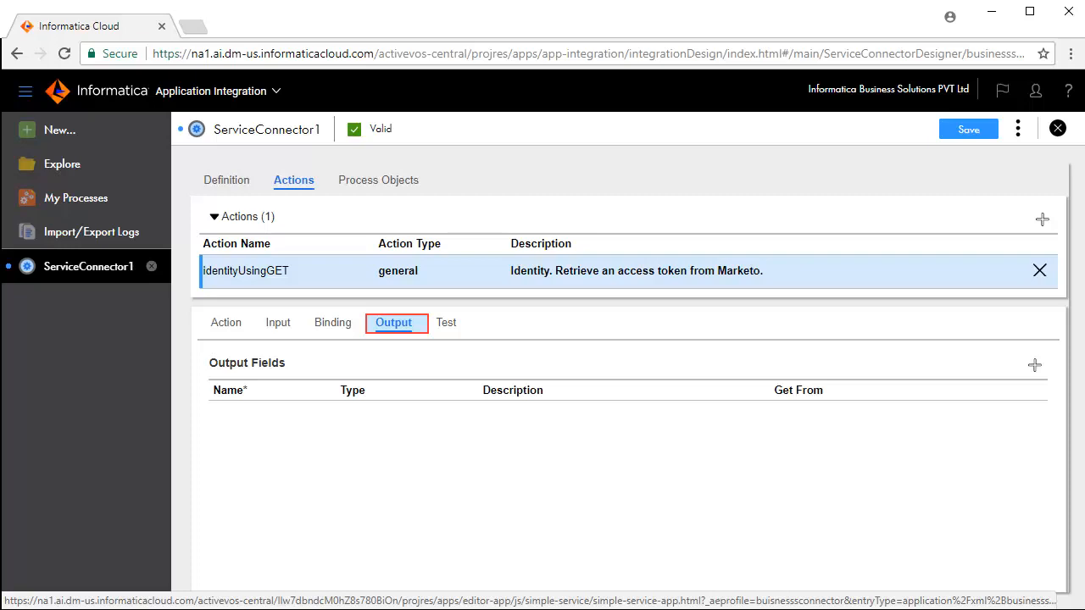
{"action": "left_click", "coordinate": [1034, 365]}
{"action": "left_click", "coordinate": [922, 415]}
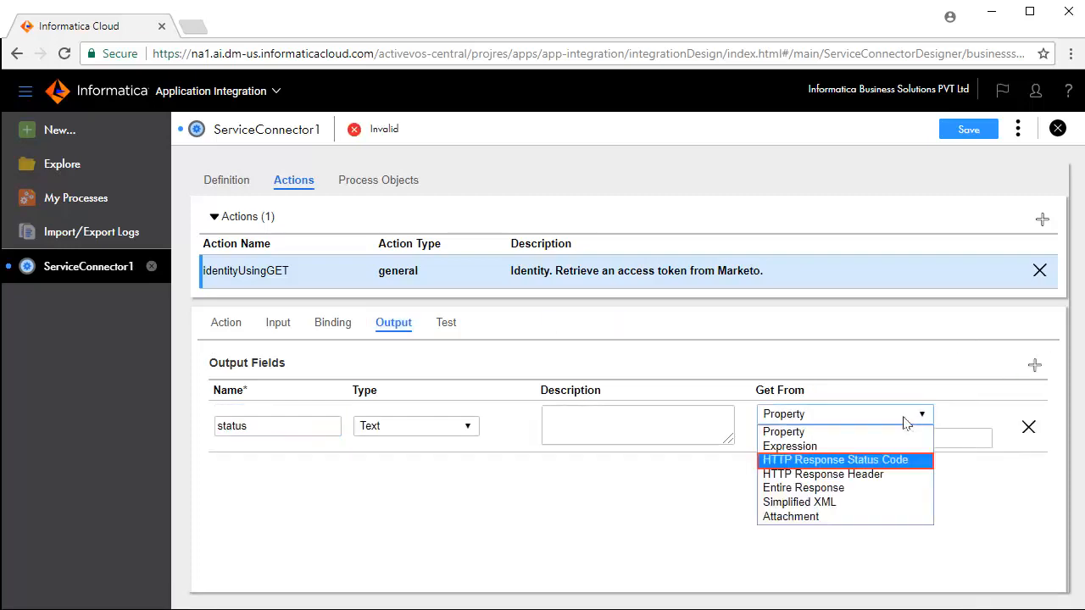
{"action": "left_click", "coordinate": [891, 459]}
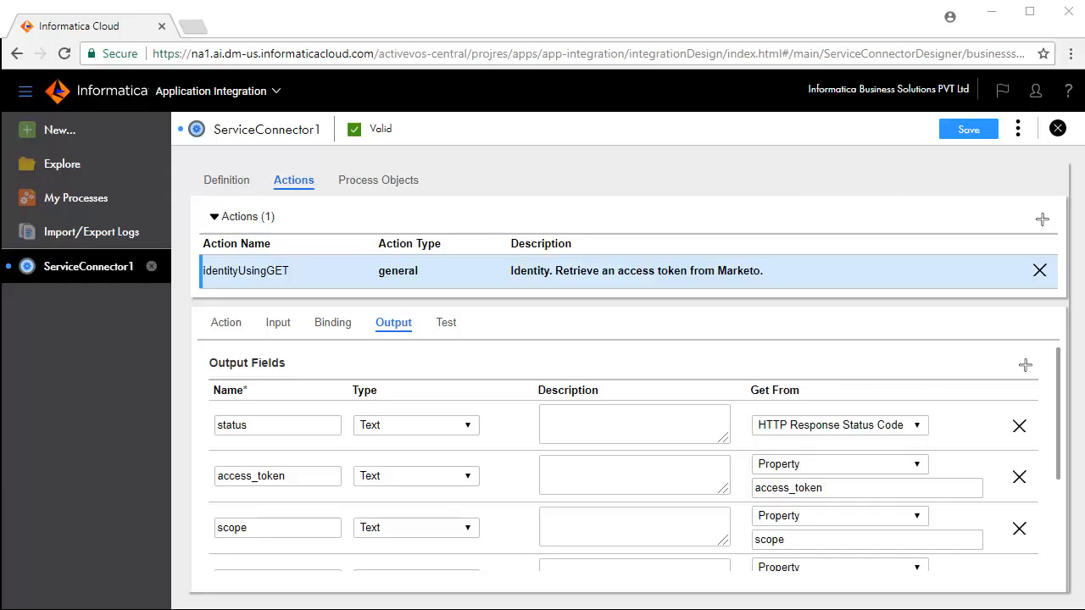
{"action": "scroll", "coordinate": [726, 387], "scroll_direction": "down", "scroll_amount": 3}
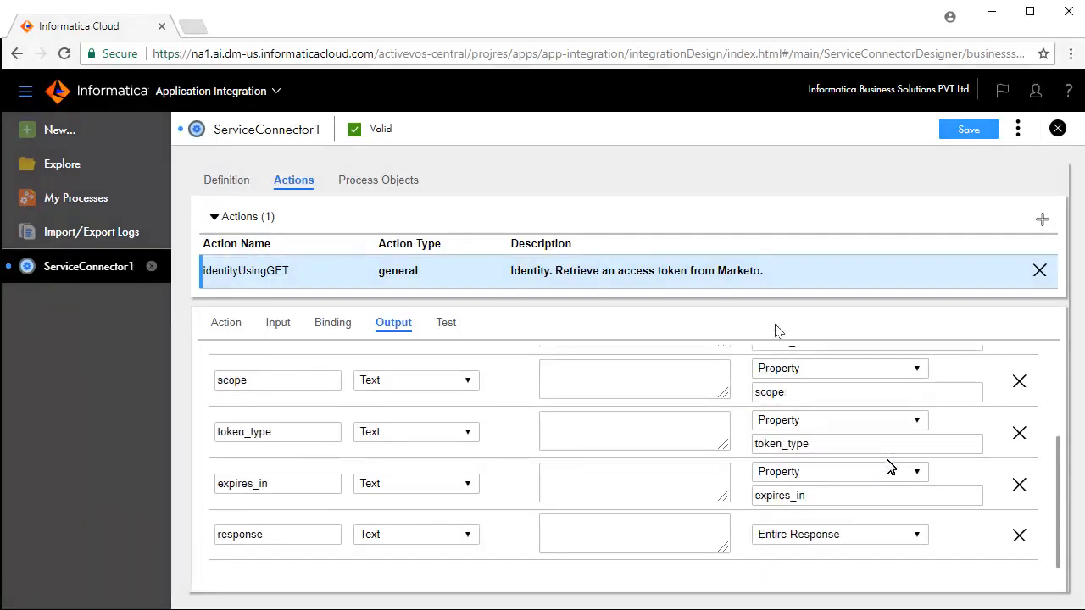
Test the identityUsingGET action on the Cloud Server and examine the HTTP status and returned output fields
{"action": "left_click", "coordinate": [438, 322]}
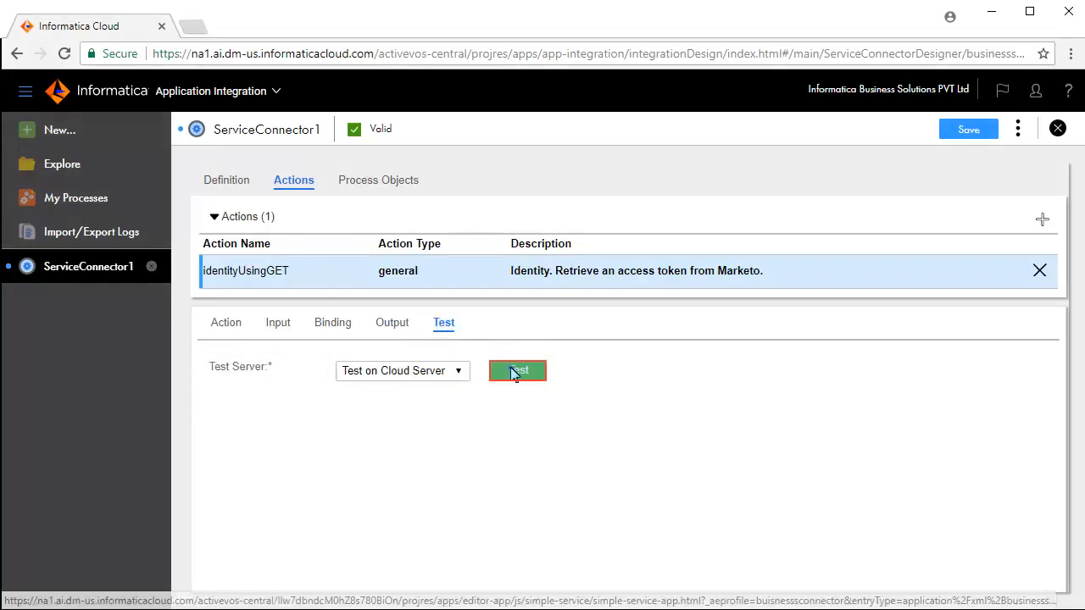
{"action": "left_click", "coordinate": [513, 372]}
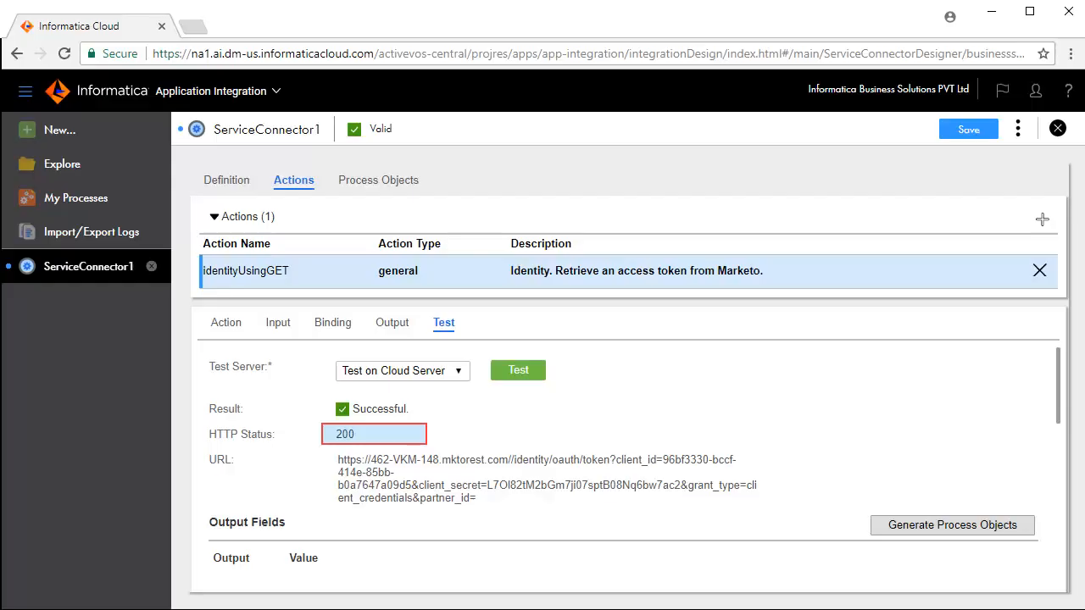
{"action": "scroll", "coordinate": [511, 374], "scroll_direction": "down", "scroll_amount": 2}
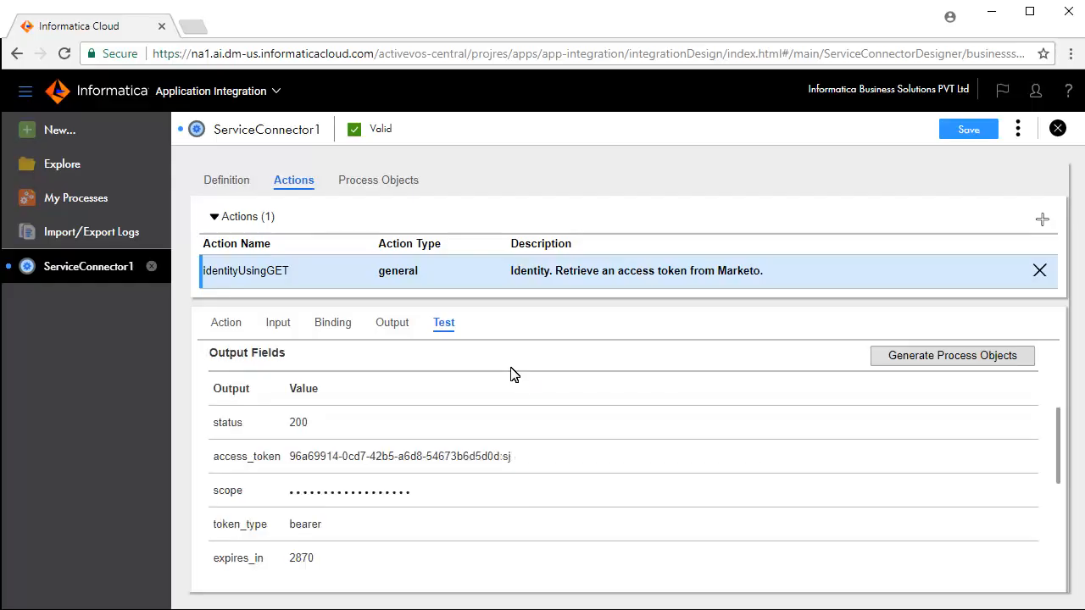
Save and publish the Marketo Login API service connector
{"action": "left_click", "coordinate": [964, 128]}
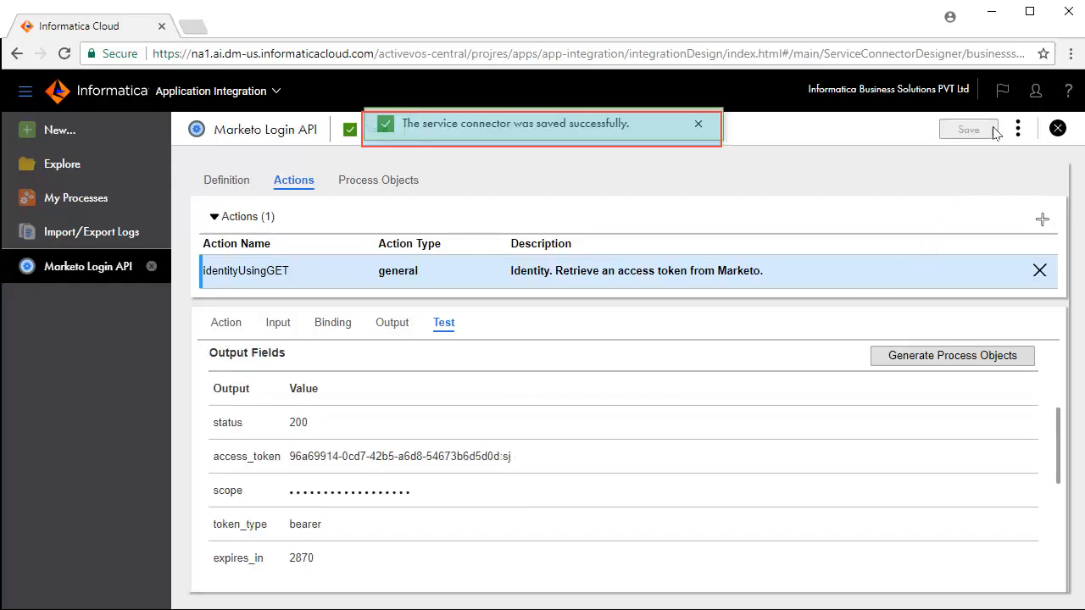
{"action": "left_click", "coordinate": [1018, 129]}
{"action": "left_click", "coordinate": [942, 174]}
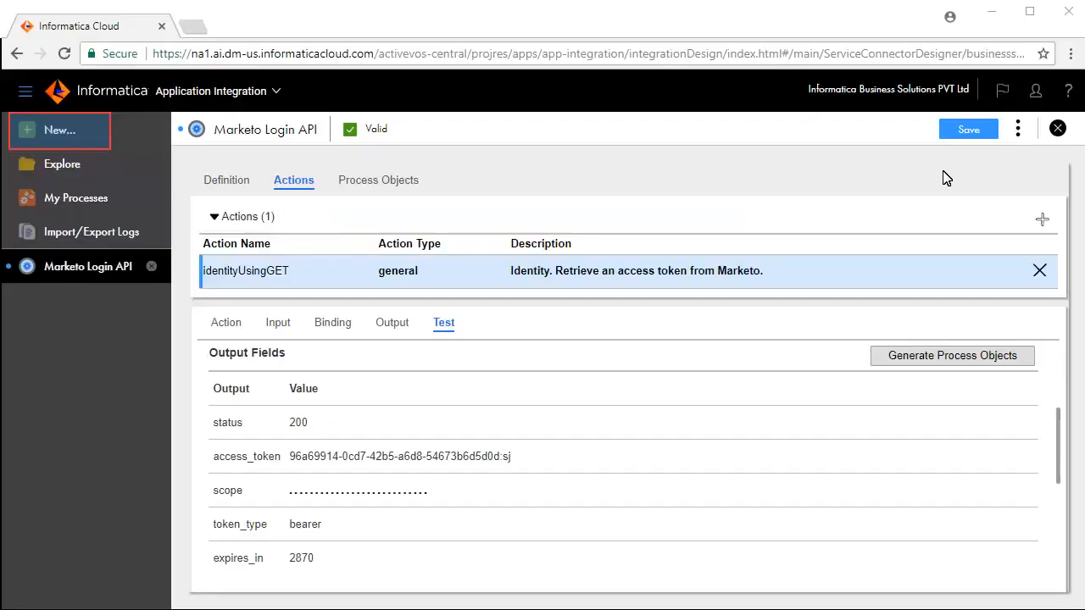
Create a connection named Marketo-Login-API-action in Tutorials\Service Connectors, using the Marketo Login API service connector as its type
{"action": "left_click", "coordinate": [74, 129]}
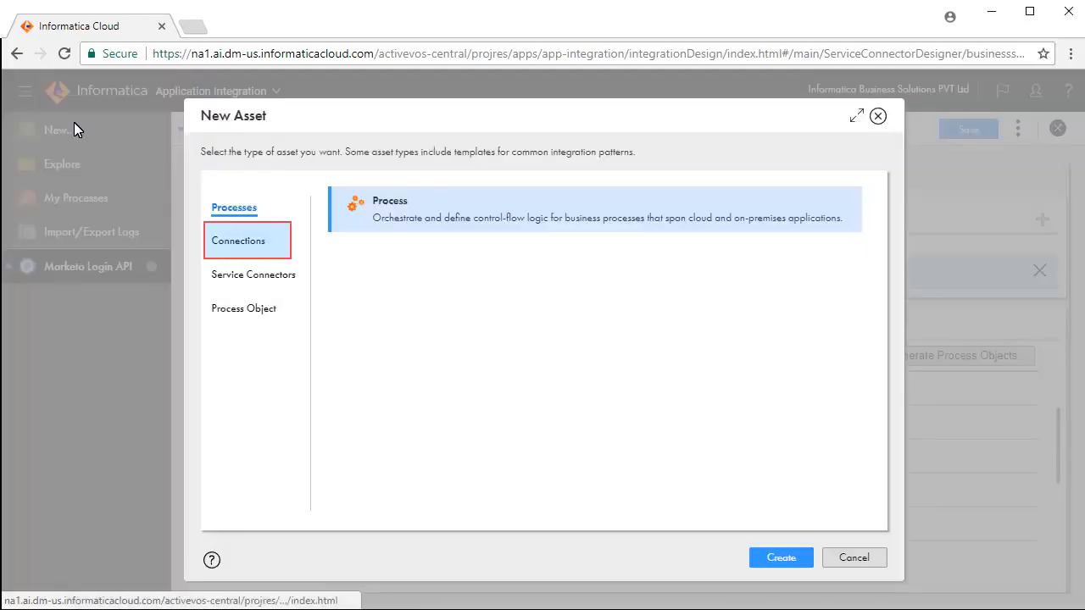
{"action": "left_click", "coordinate": [253, 240]}
{"action": "left_click", "coordinate": [781, 558]}
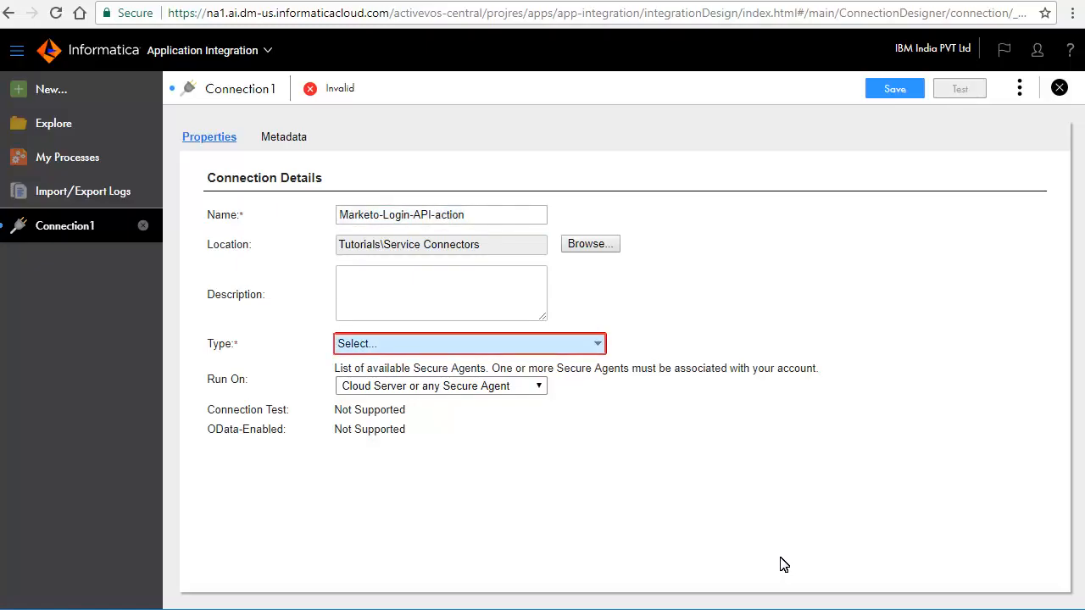
{"action": "left_click", "coordinate": [597, 348]}
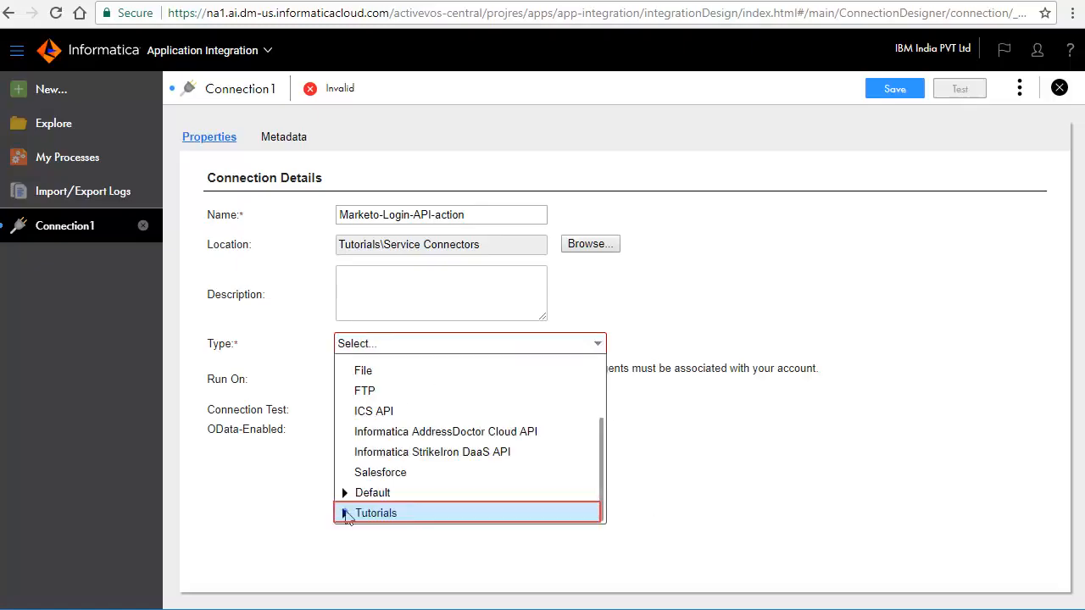
{"action": "left_click", "coordinate": [347, 513]}
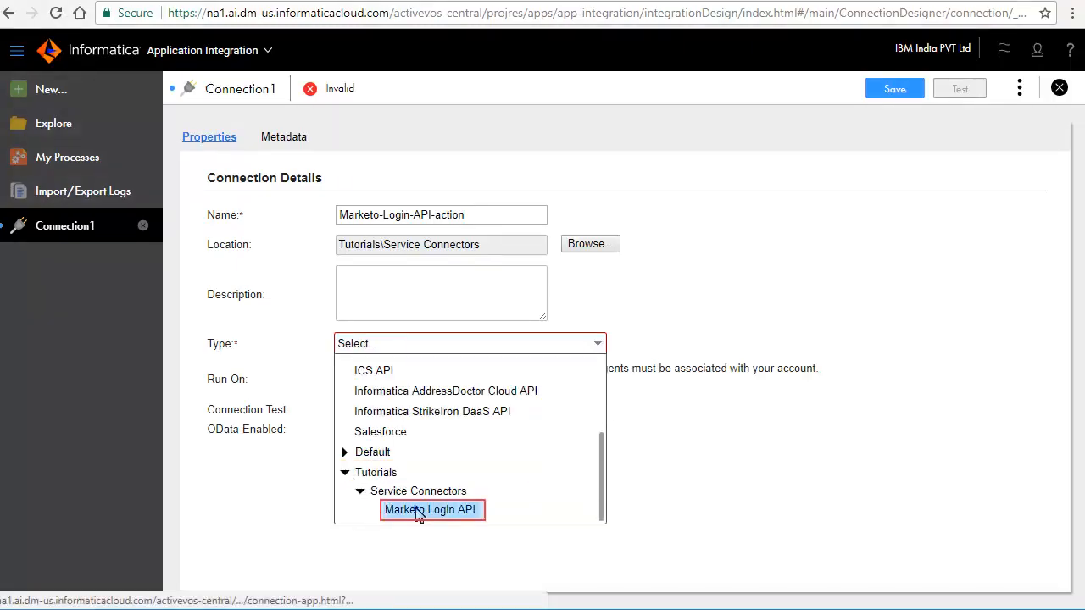
{"action": "left_click", "coordinate": [412, 510]}
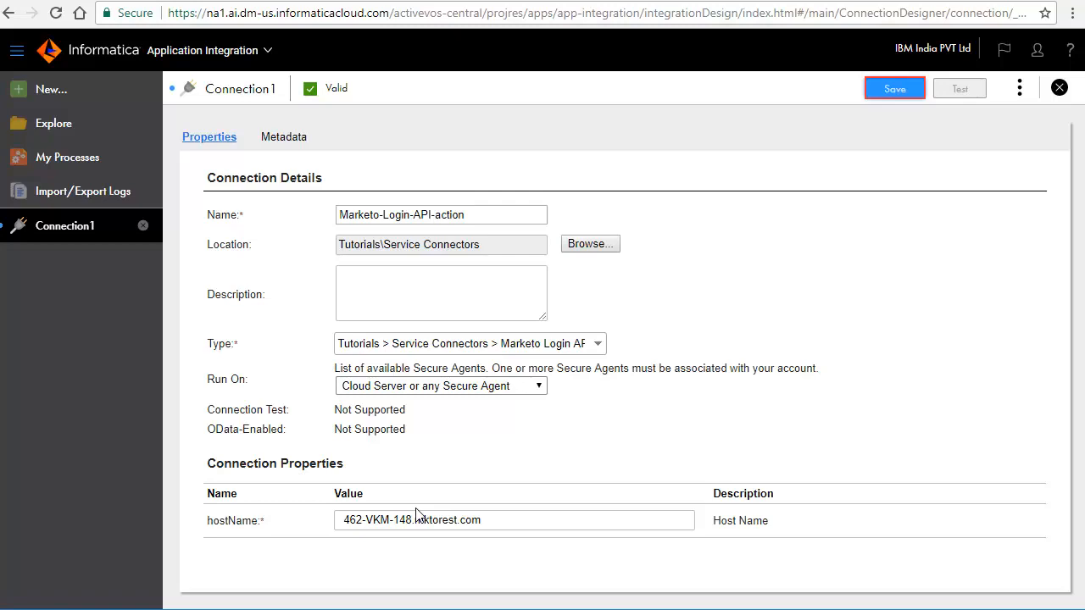
Save and publish the Marketo-Login-API-action connection
{"action": "left_click", "coordinate": [896, 90]}
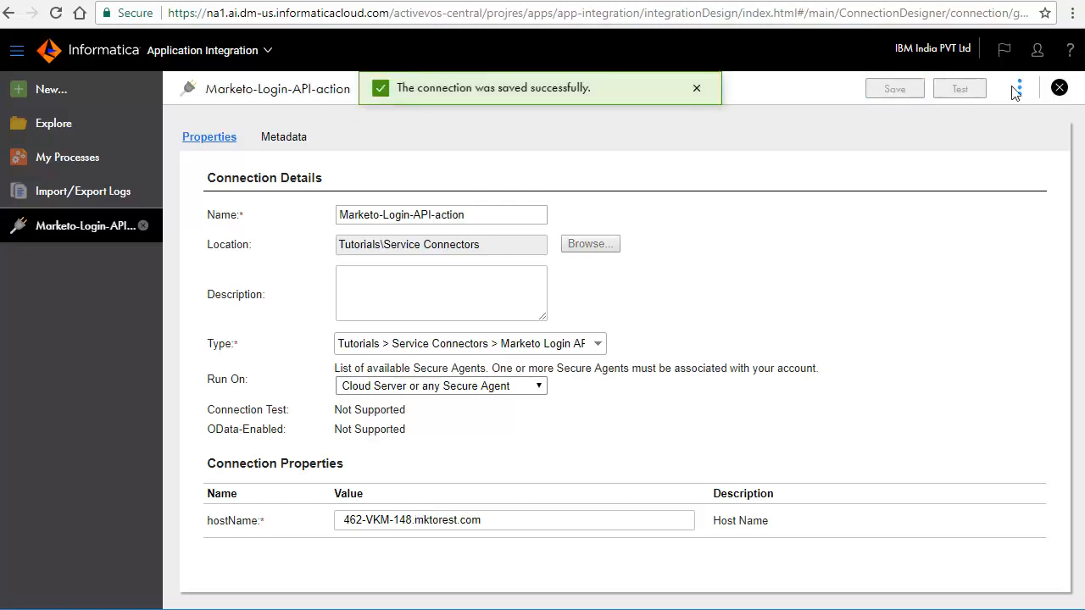
{"action": "left_click", "coordinate": [1020, 88]}
{"action": "left_click", "coordinate": [930, 131]}
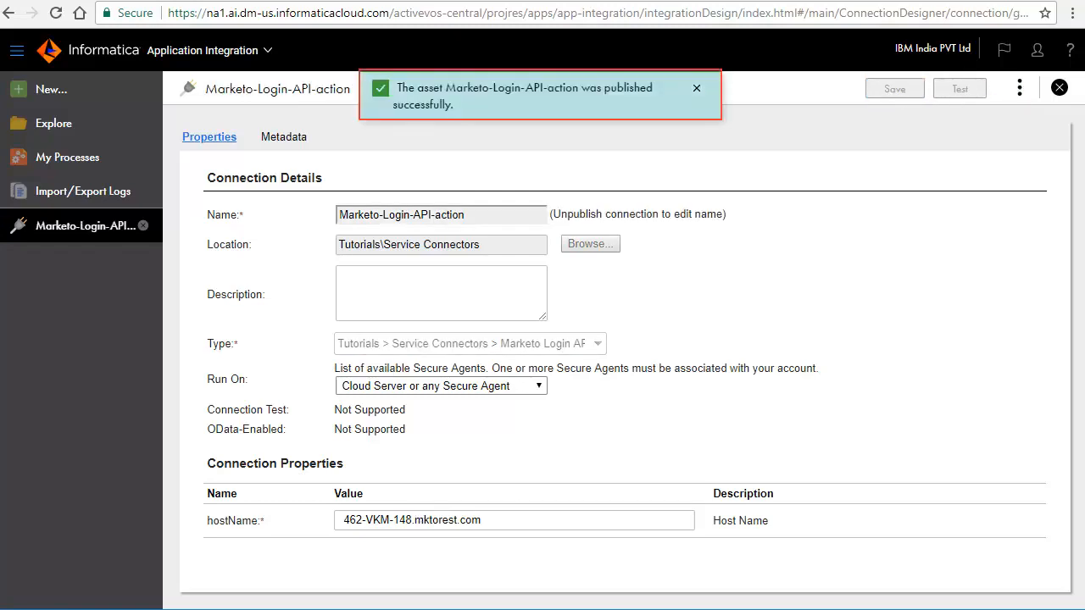